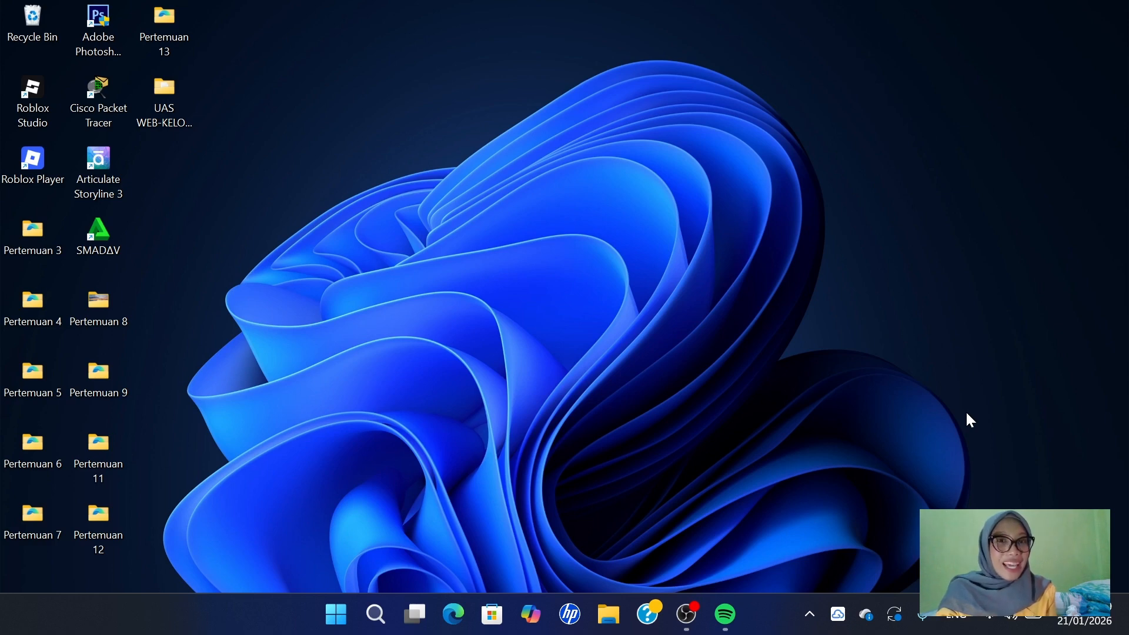
- Open the system properties of This PC from File Explorer
left_click(608, 617)
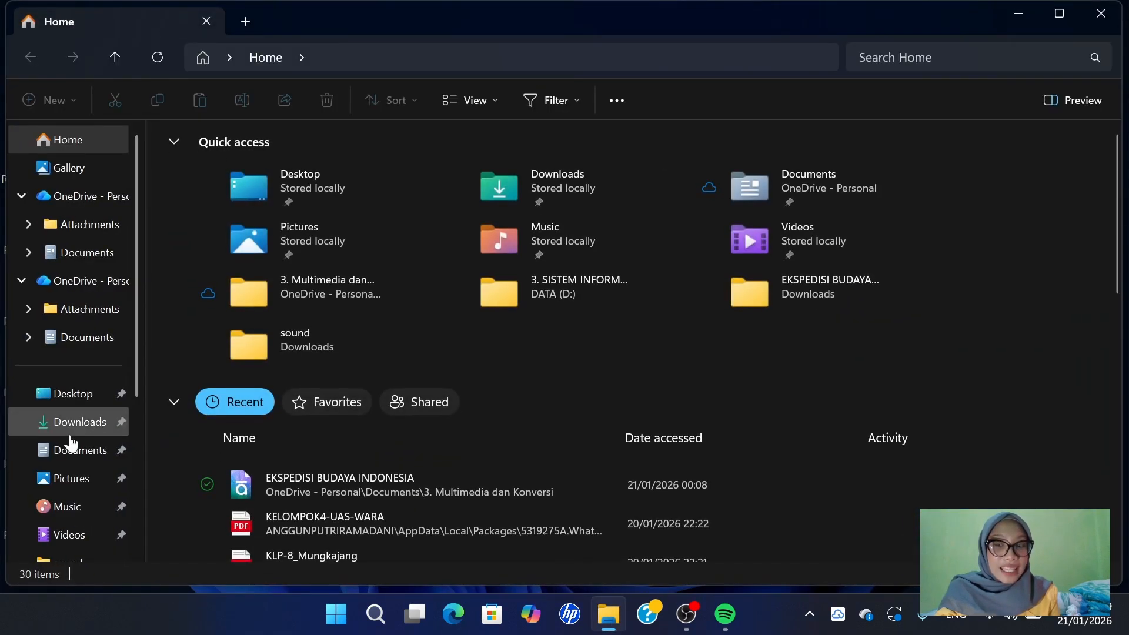
scroll(69, 442, "down", 1)
scroll(70, 442, "down", 2)
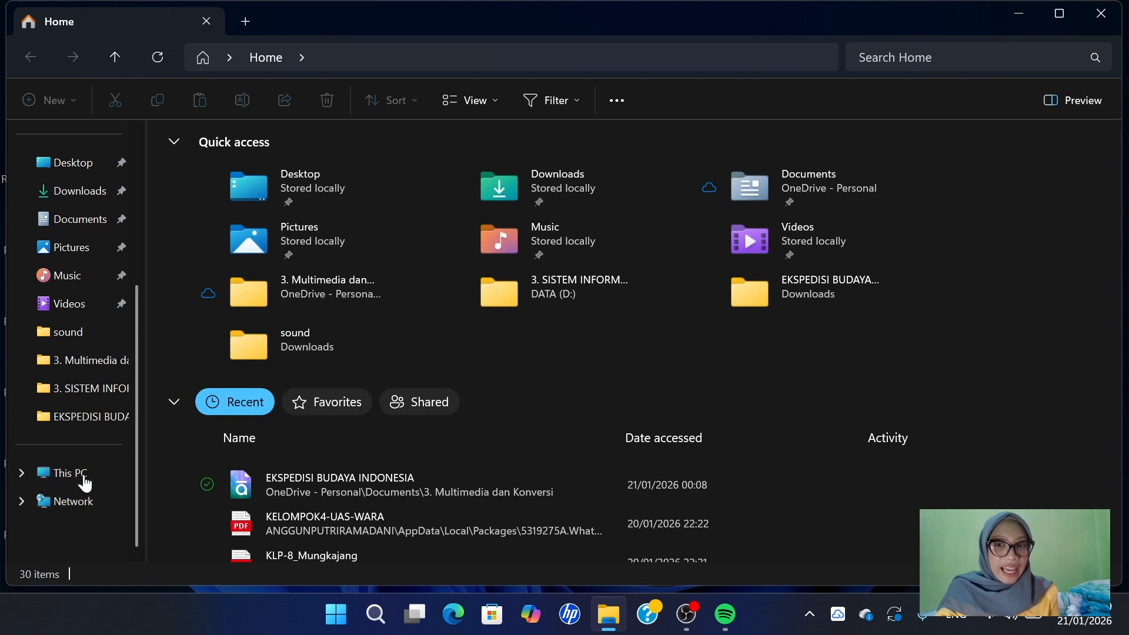
right_click(84, 481)
left_click(139, 422)
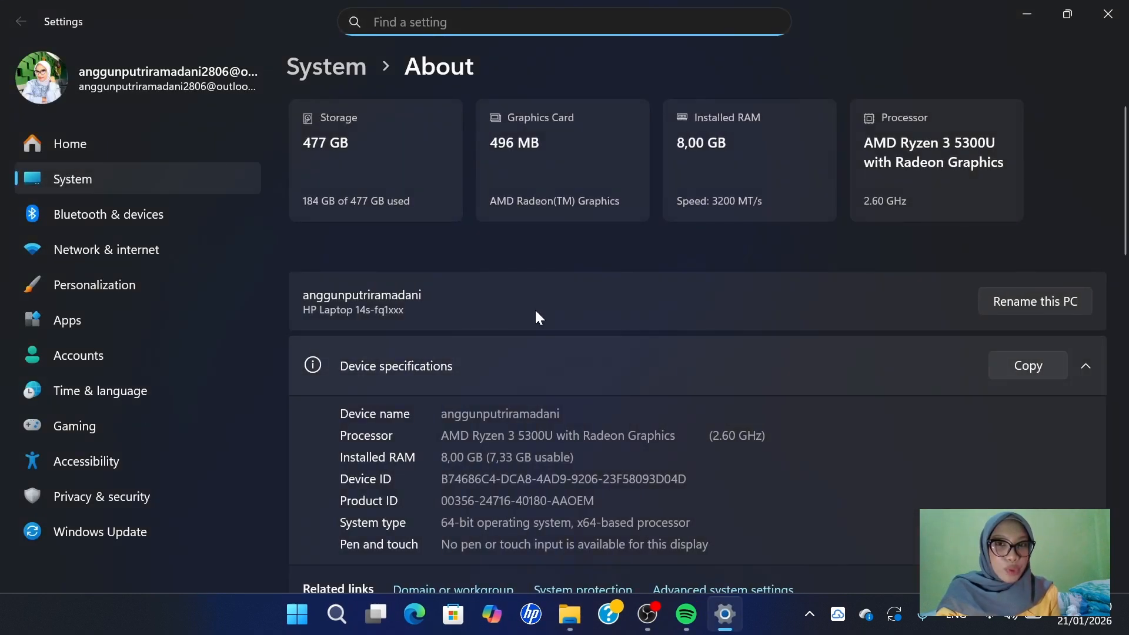
- Open the computer name and workgroup change dialog through the advanced system settings
scroll(676, 389, "down", 5)
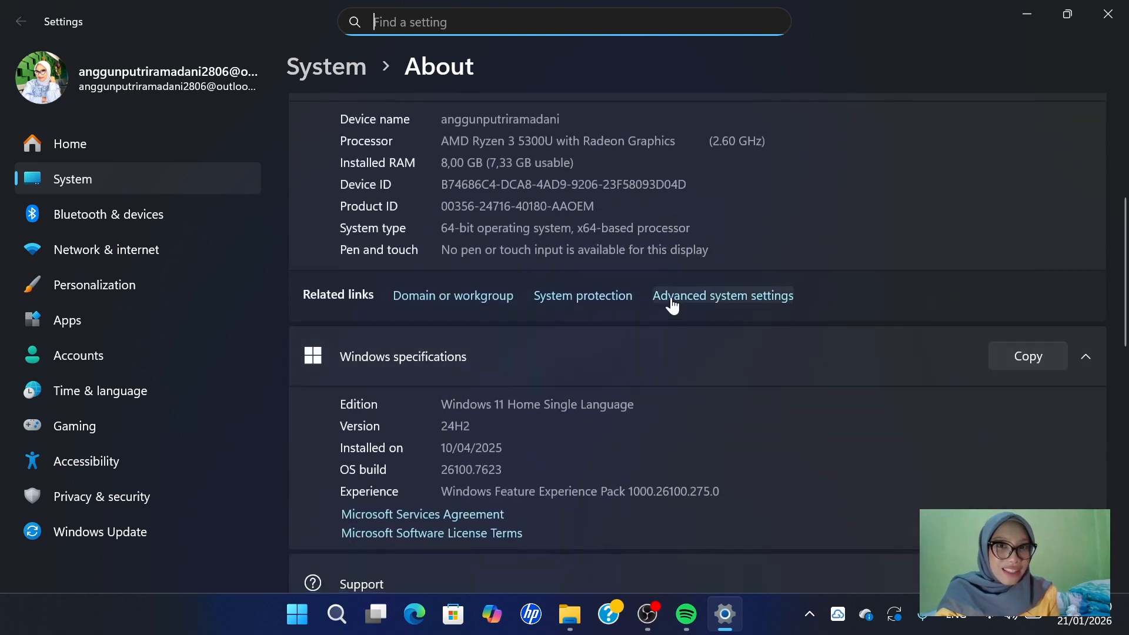
left_click(762, 299)
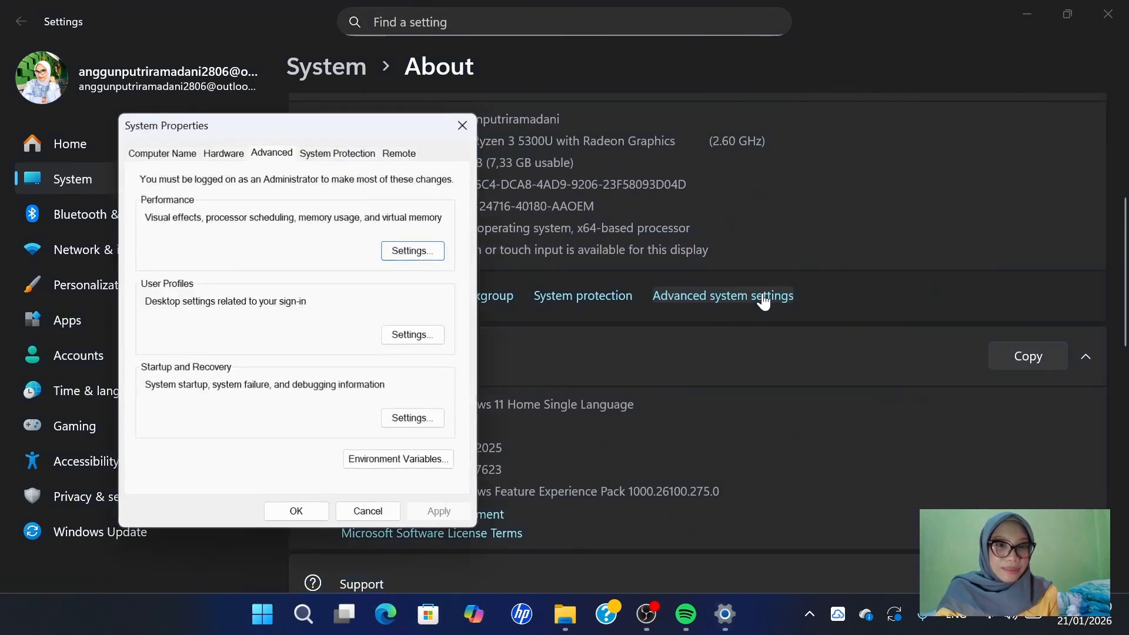
left_click(176, 156)
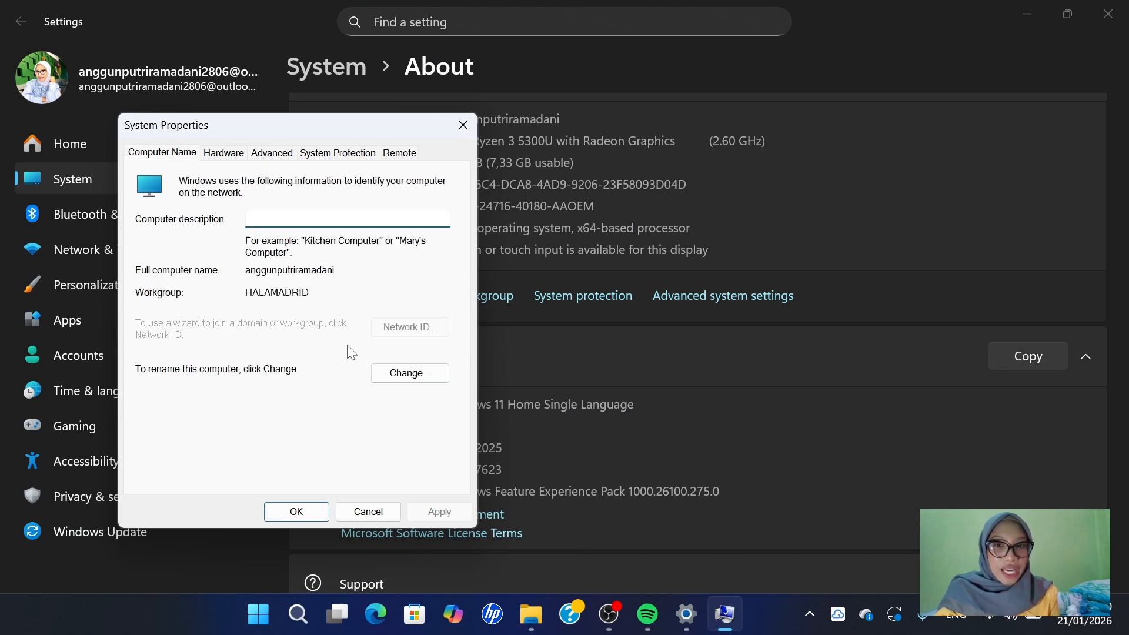
left_click(425, 372)
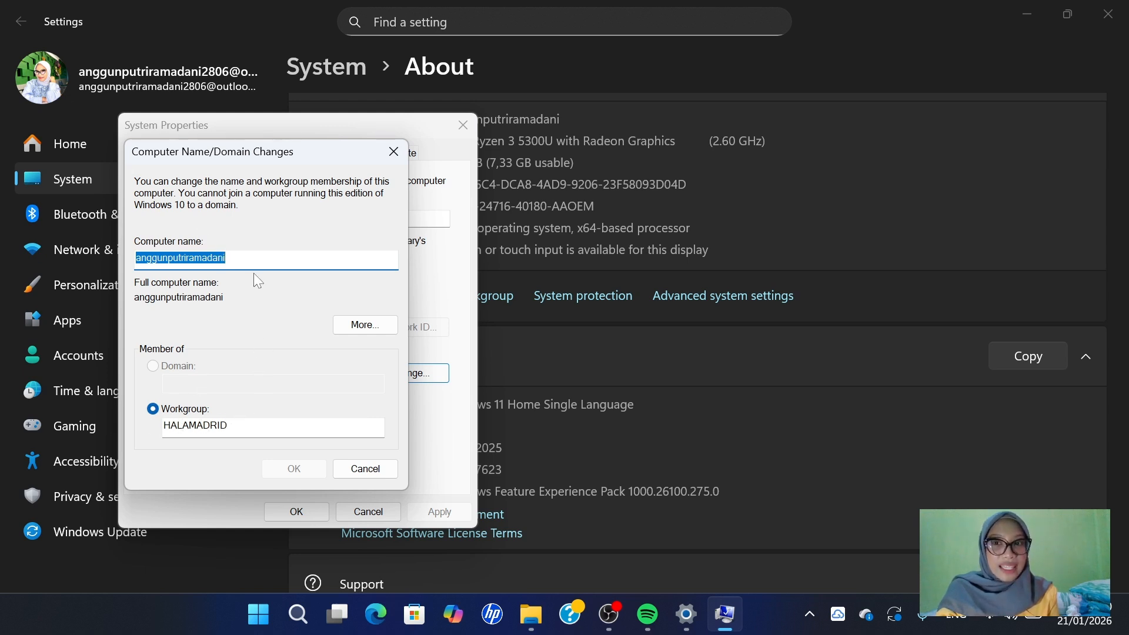
- Replace the workgroup name with the personal ID number, keeping the existing computer name
left_click(247, 259)
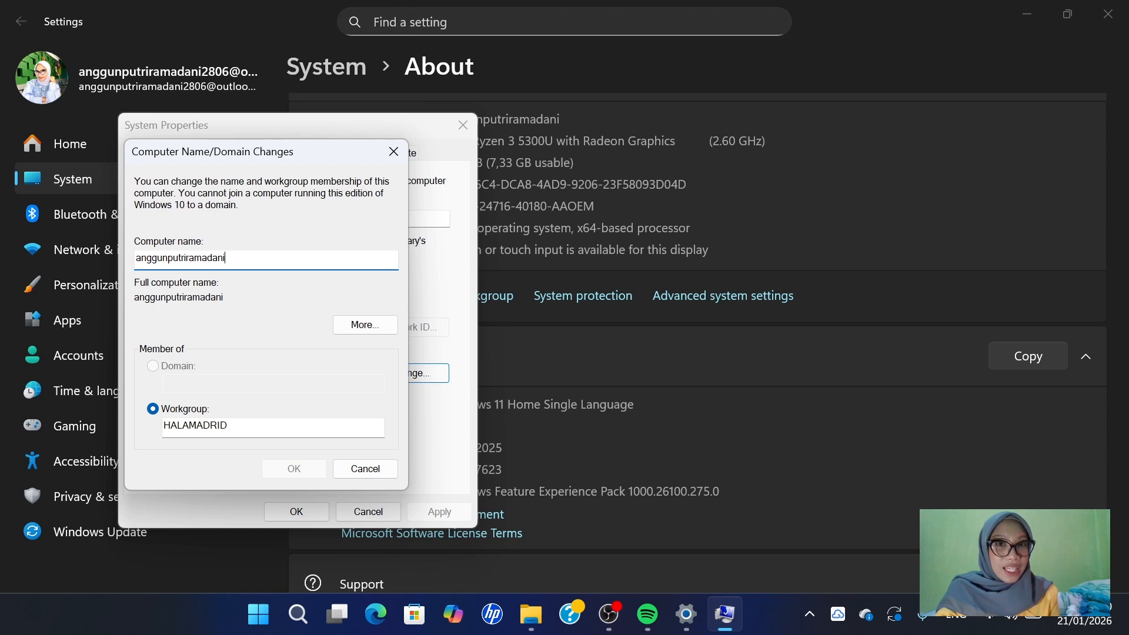
left_click(233, 426)
key("BackSpace")
key("BackSpace")
key("BackSpace")
key("BackSpace")
key("BackSpace")
key("BackSpace")
key("BackSpace")
key("BackSpace")
key("BackSpace")
key("BackSpace")
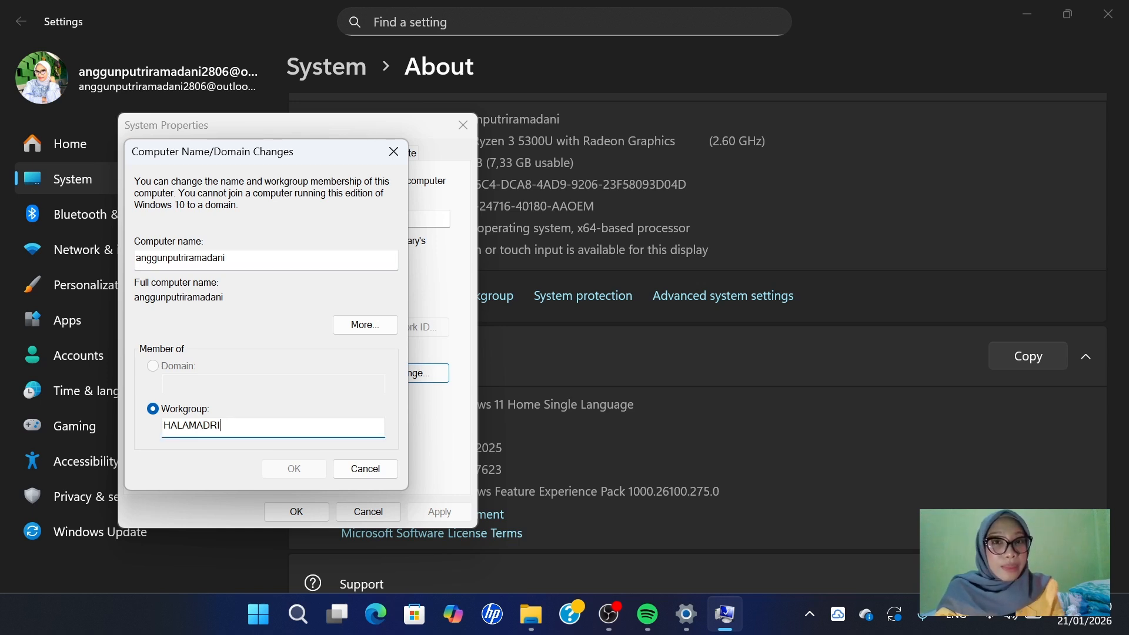
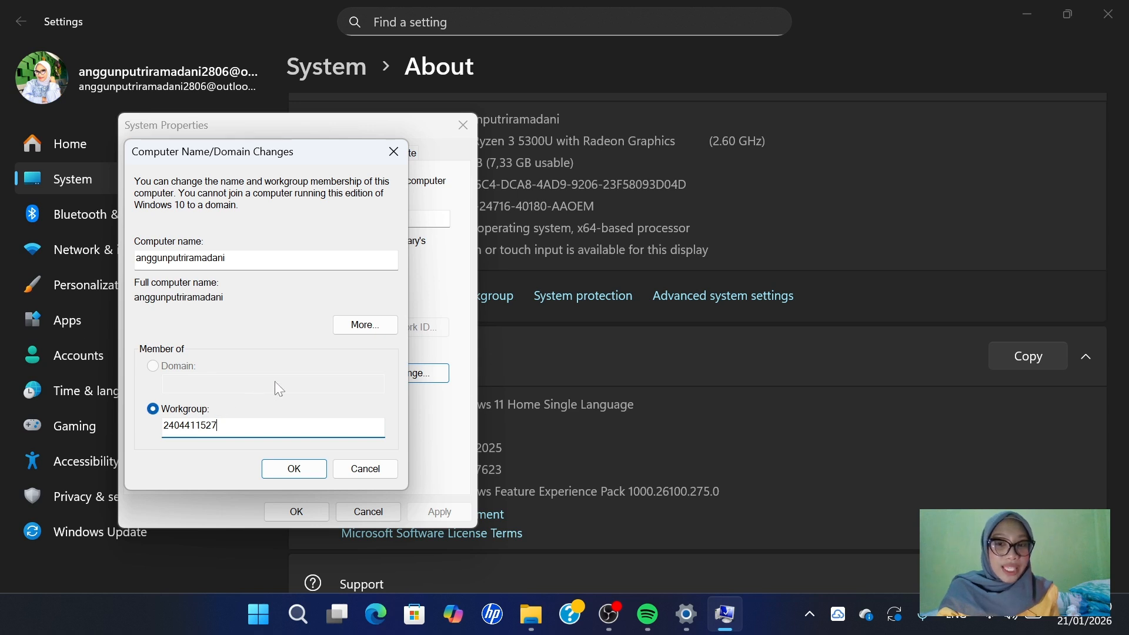
- Apply the workgroup change and restart the computer immediately
left_click(305, 470)
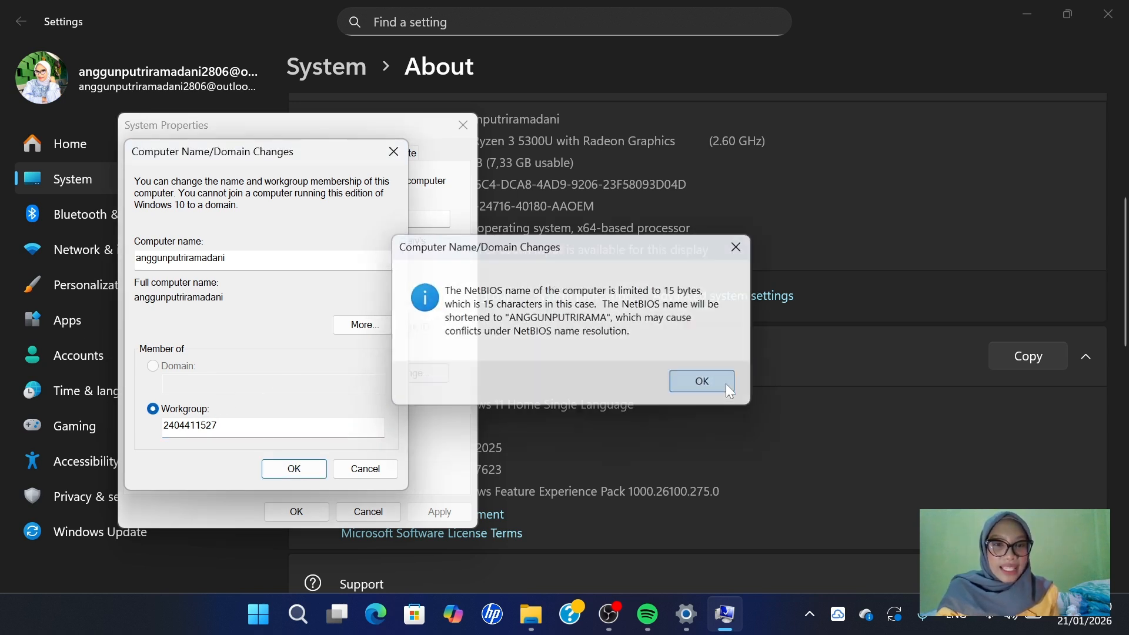
left_click(726, 383)
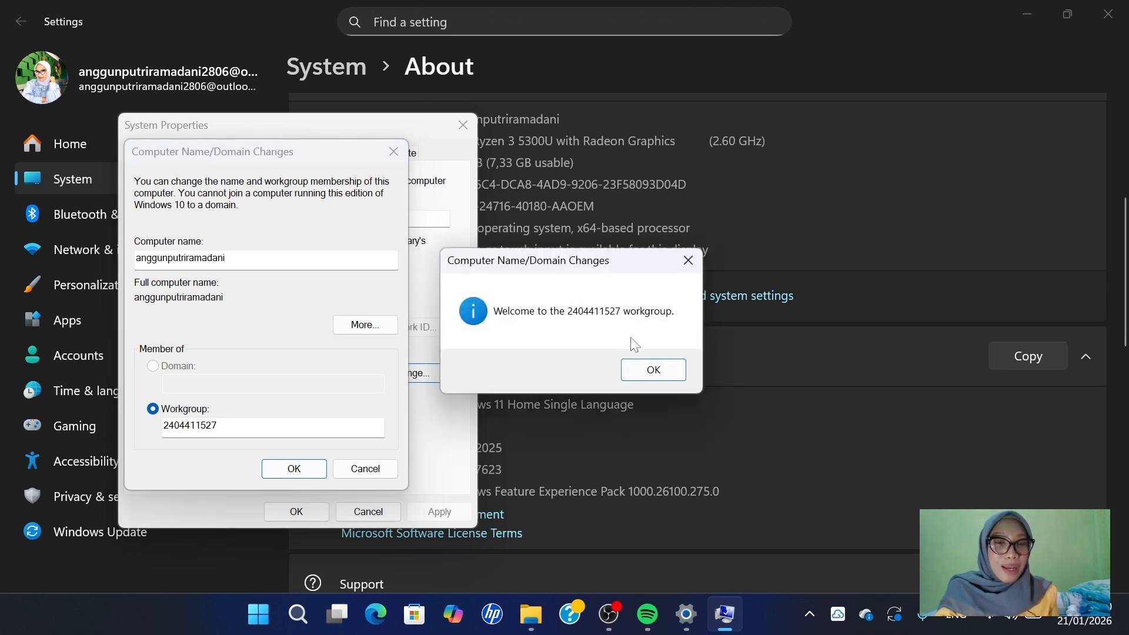
left_click(655, 372)
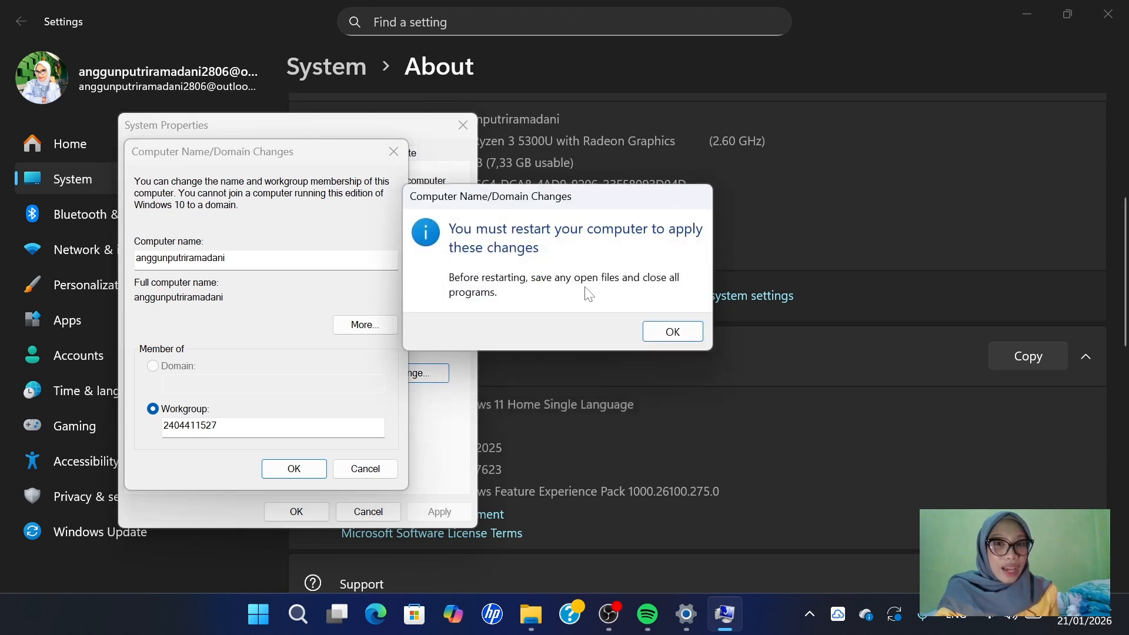
left_click(669, 329)
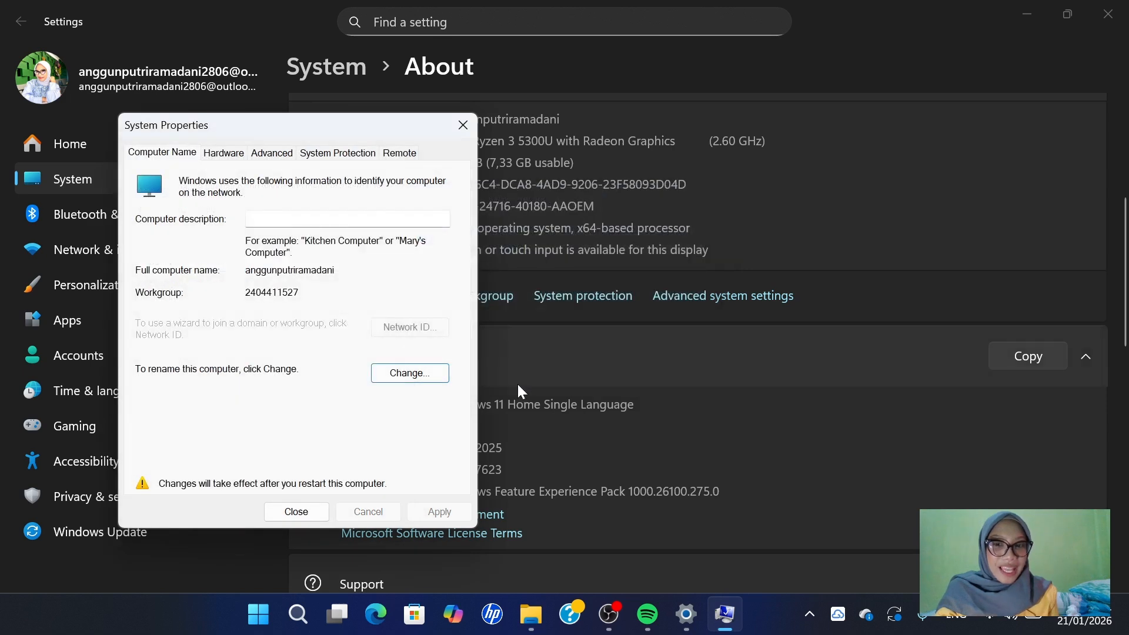
left_click(296, 509)
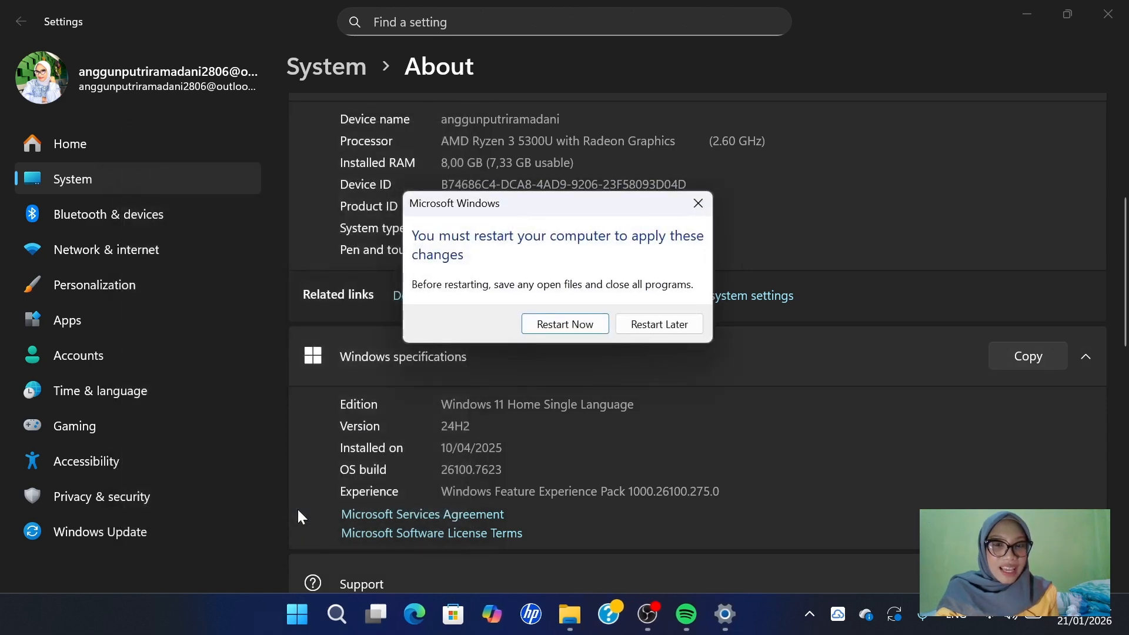
left_click(586, 325)
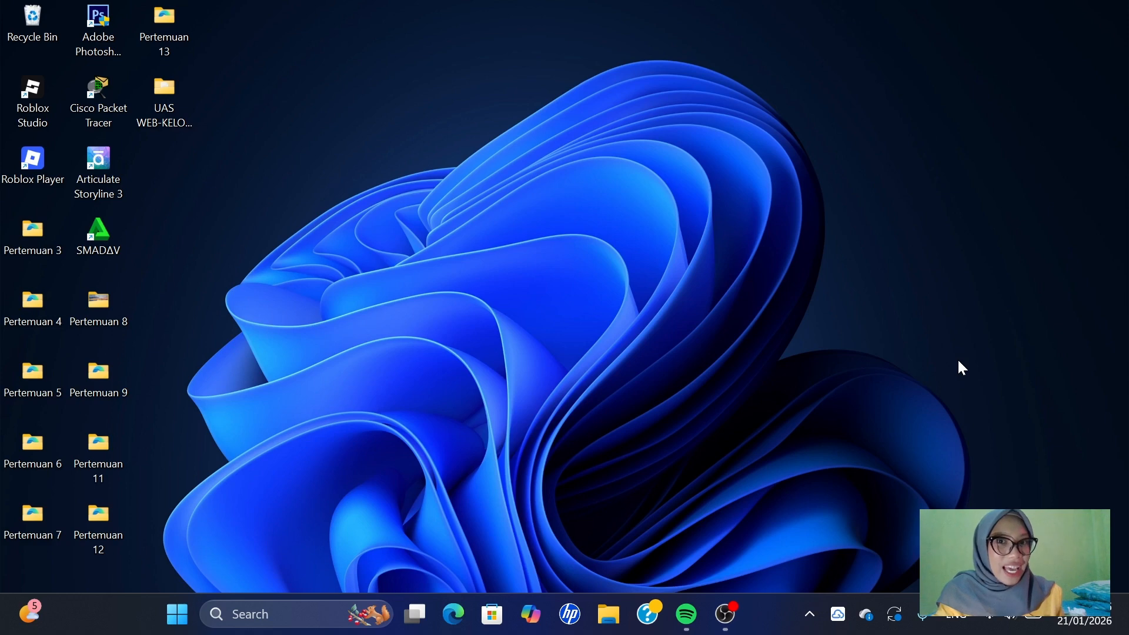
- Find Control Panel and open the network adapter settings from its Network and Sharing Center
left_click(315, 611)
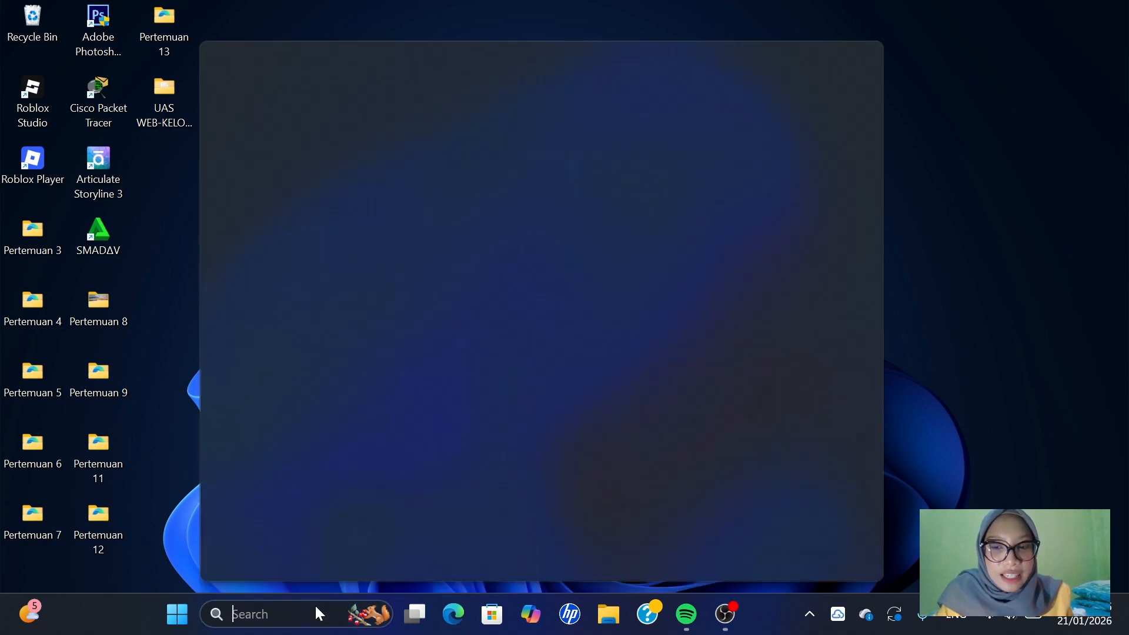
type("control pa")
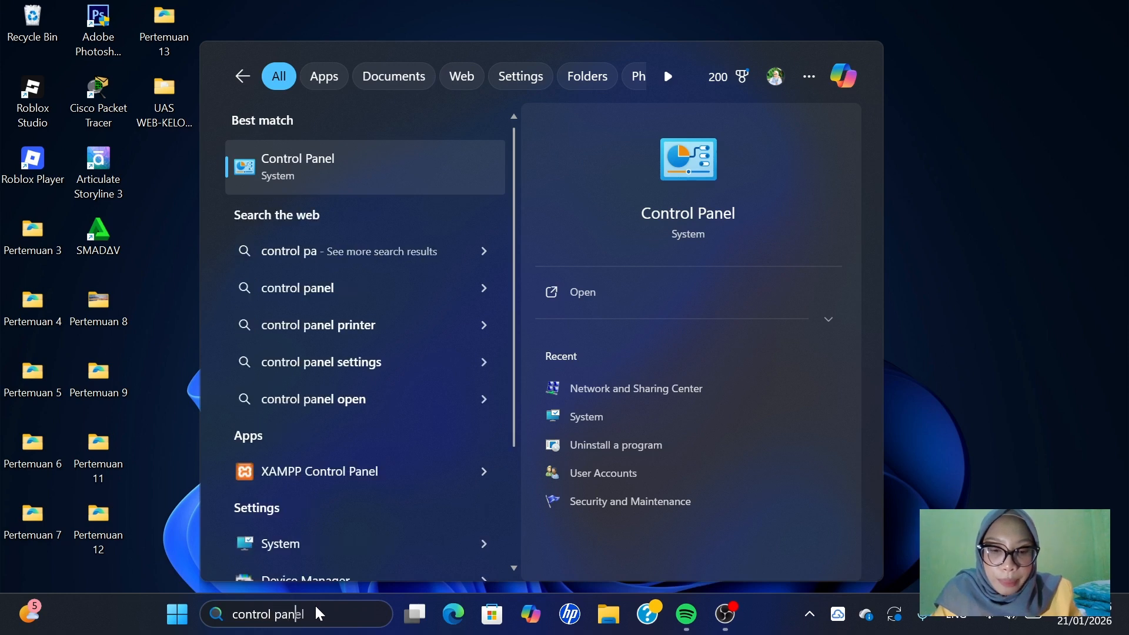
type("nel")
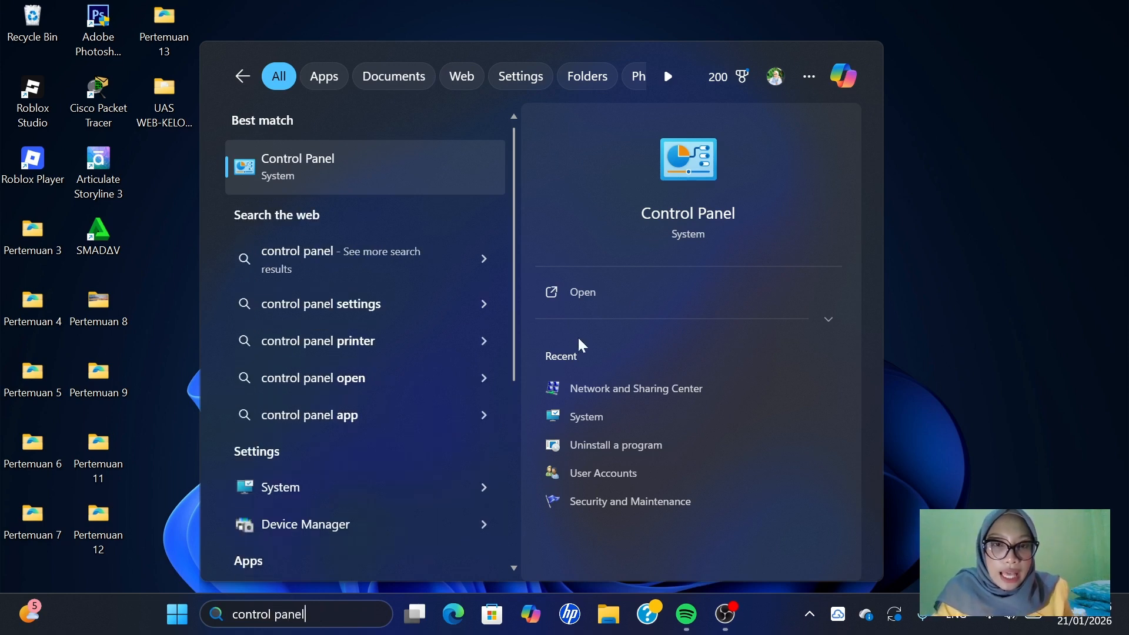
left_click(684, 292)
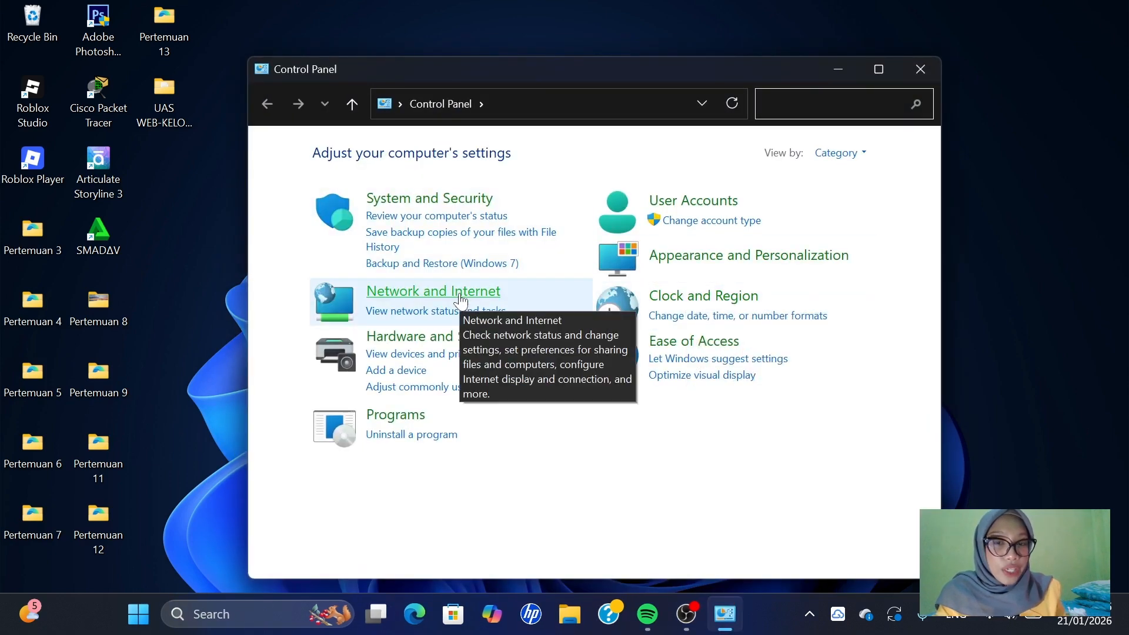
left_click(460, 301)
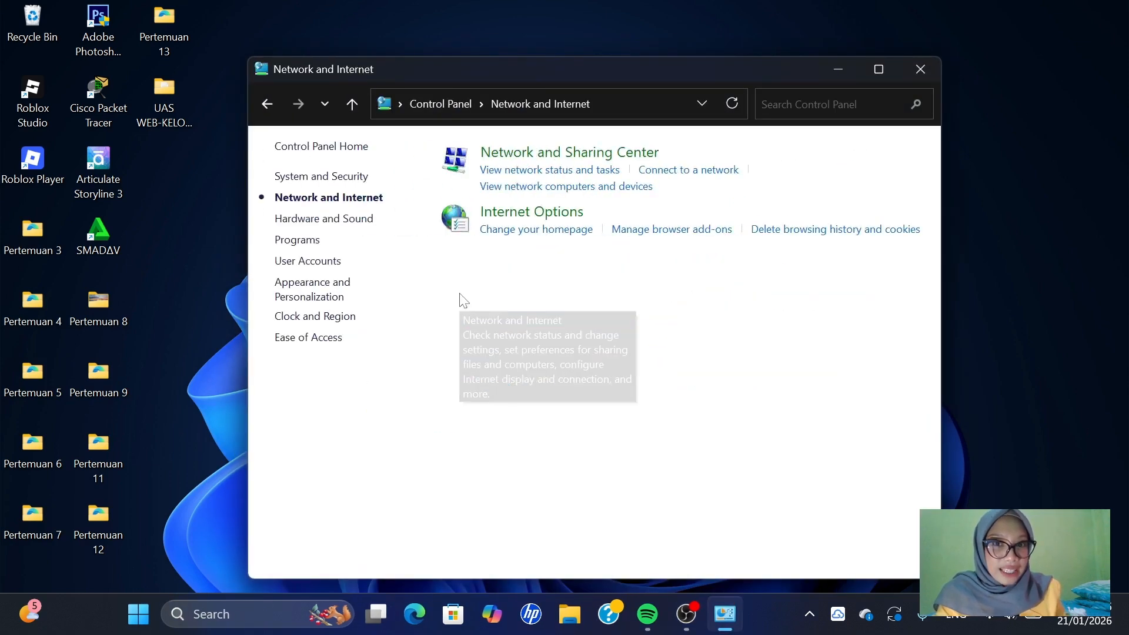
left_click(606, 154)
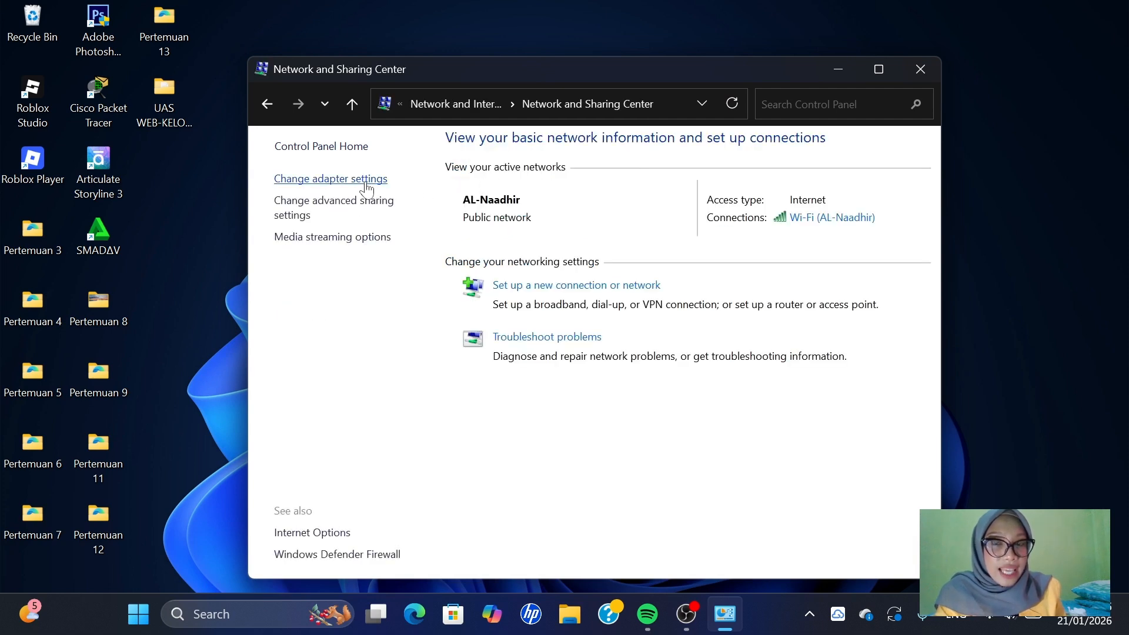
left_click(367, 185)
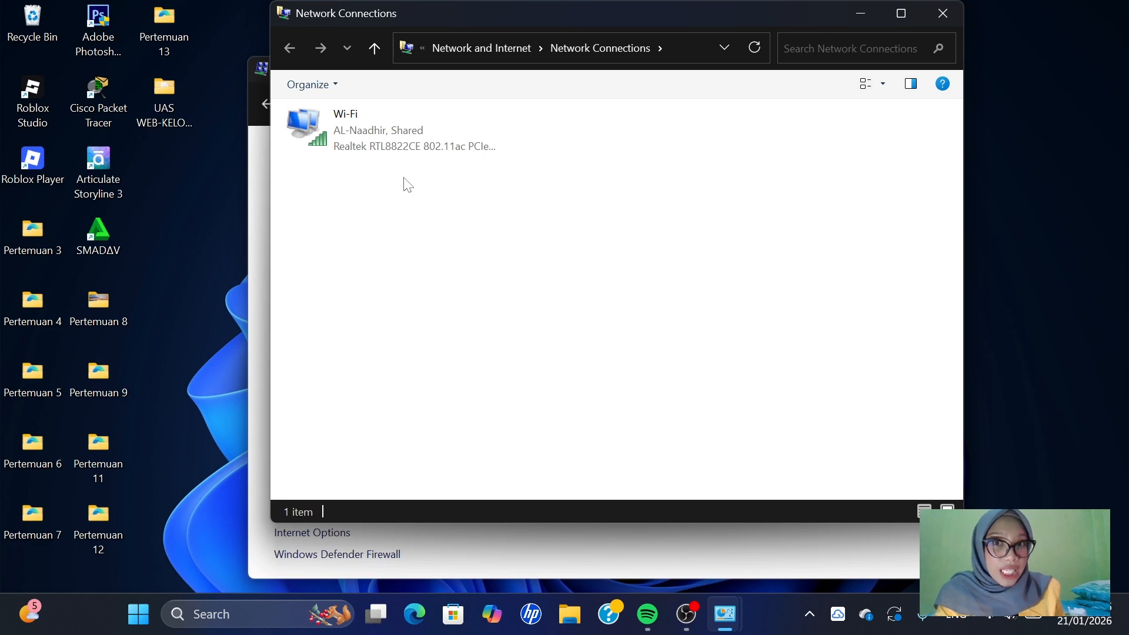
- Check the Wi-Fi connection's status and the network items it uses, and close the network connections window
double_click(348, 123)
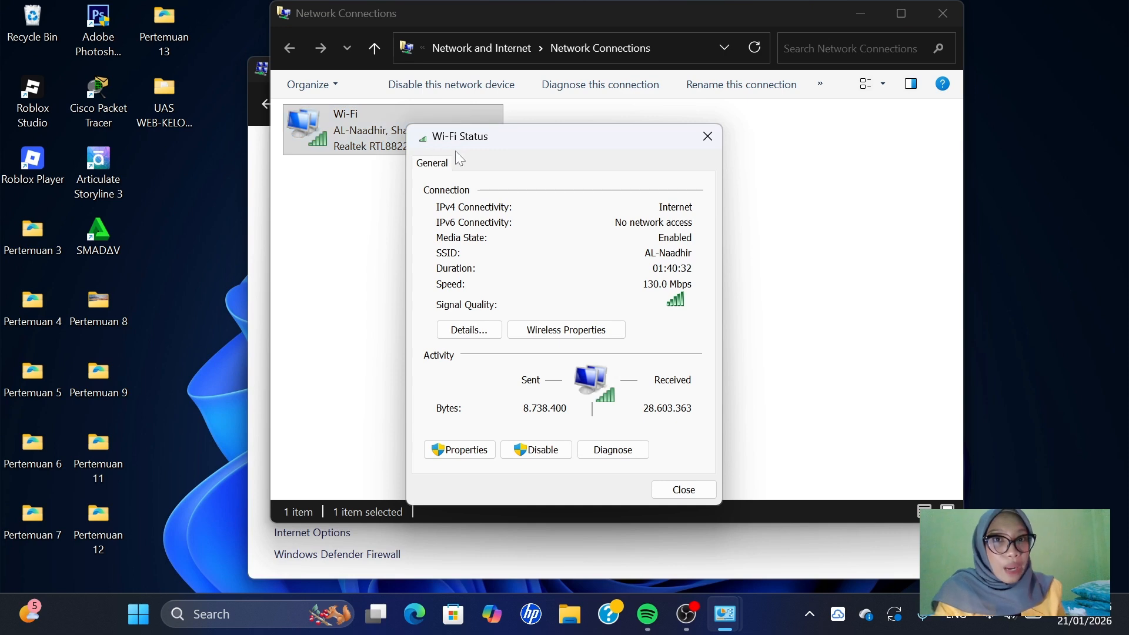
left_click(471, 455)
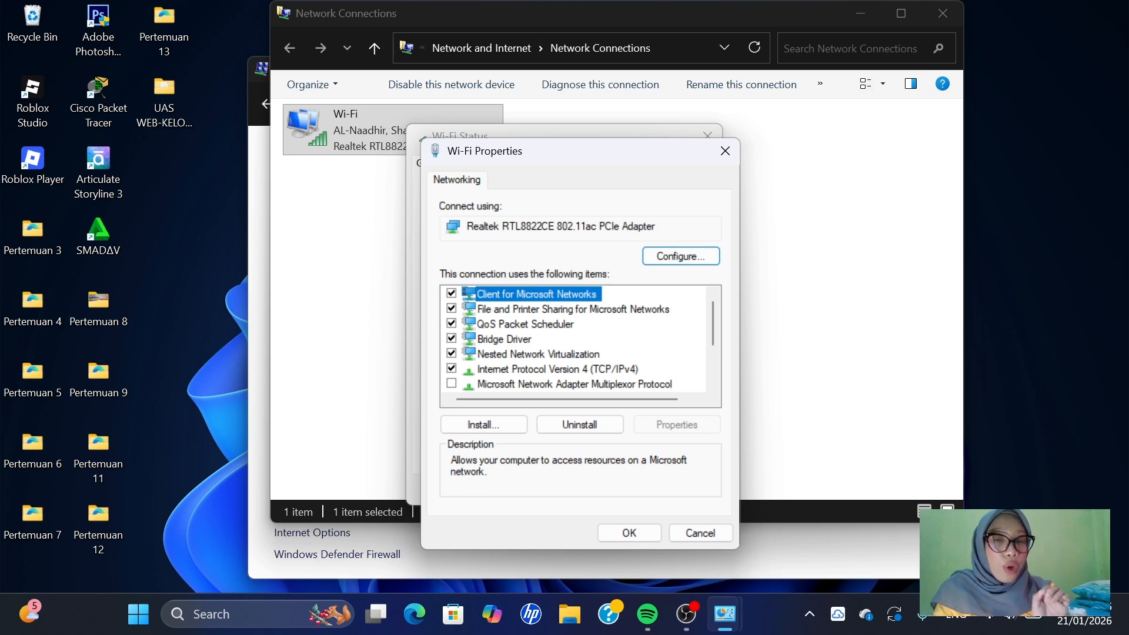
left_click(629, 532)
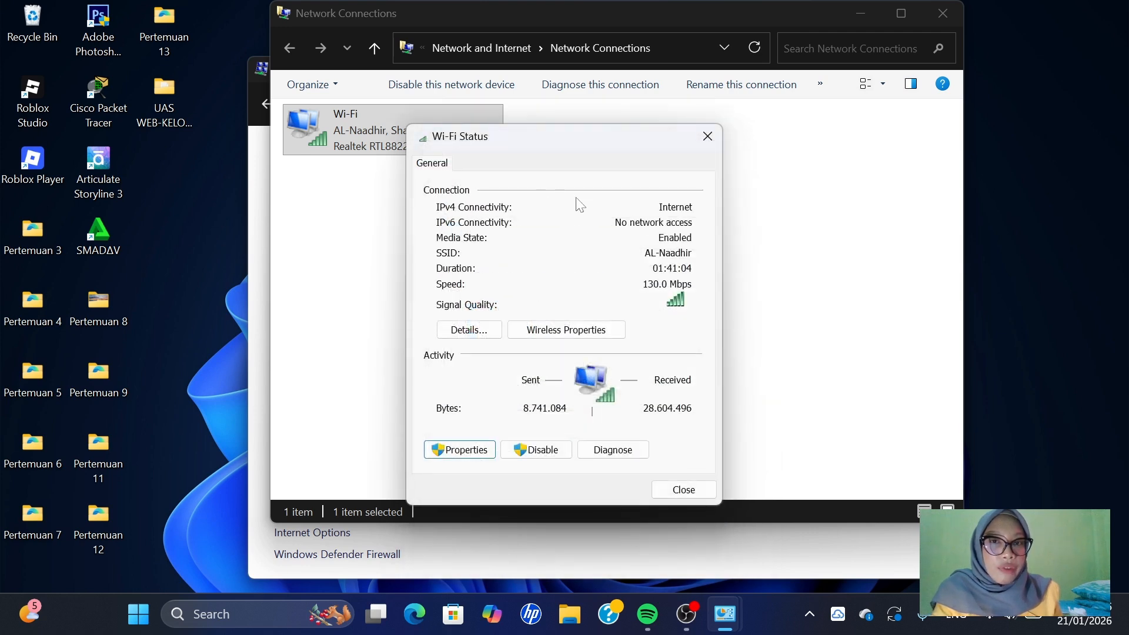
left_click(683, 491)
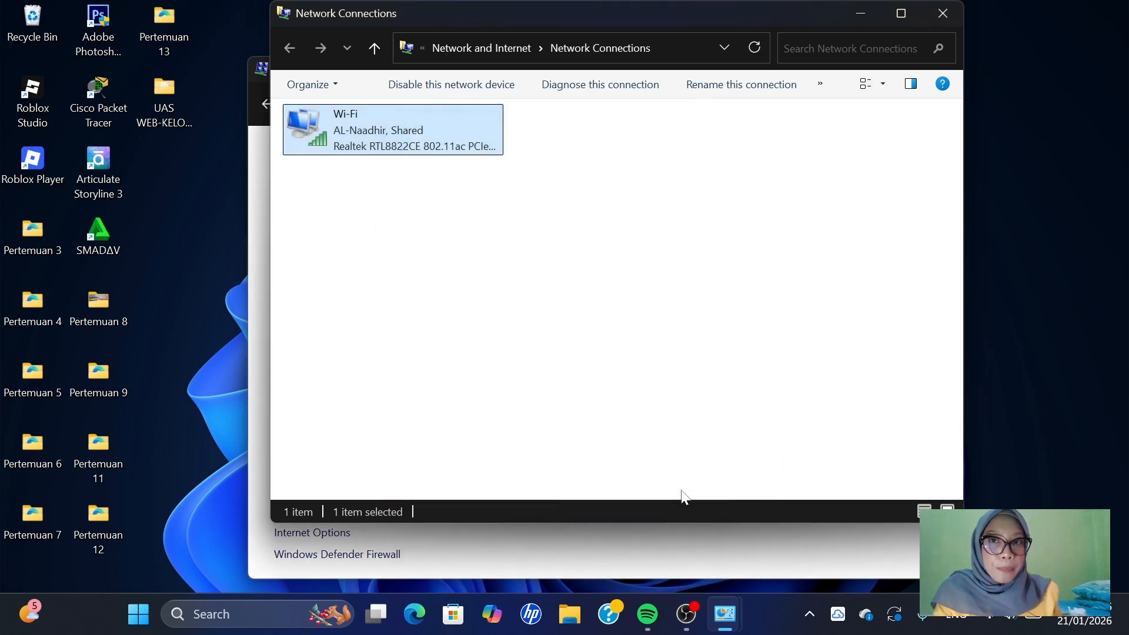
left_click(942, 12)
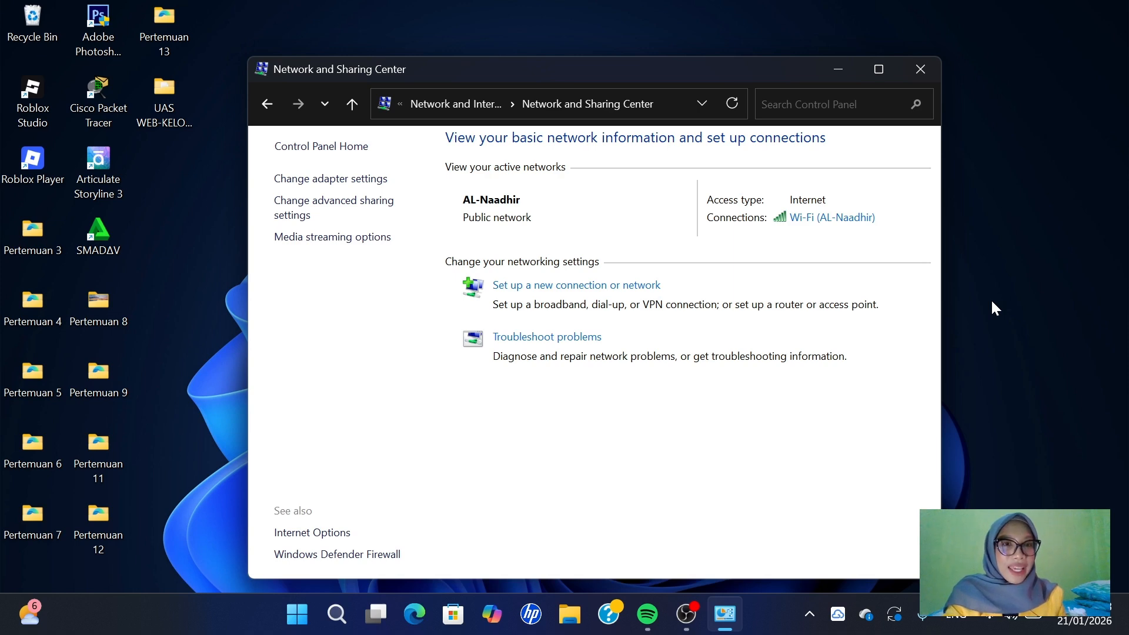
- Review network discovery and file and printer sharing for private and public networks in the advanced sharing settings
left_click(306, 215)
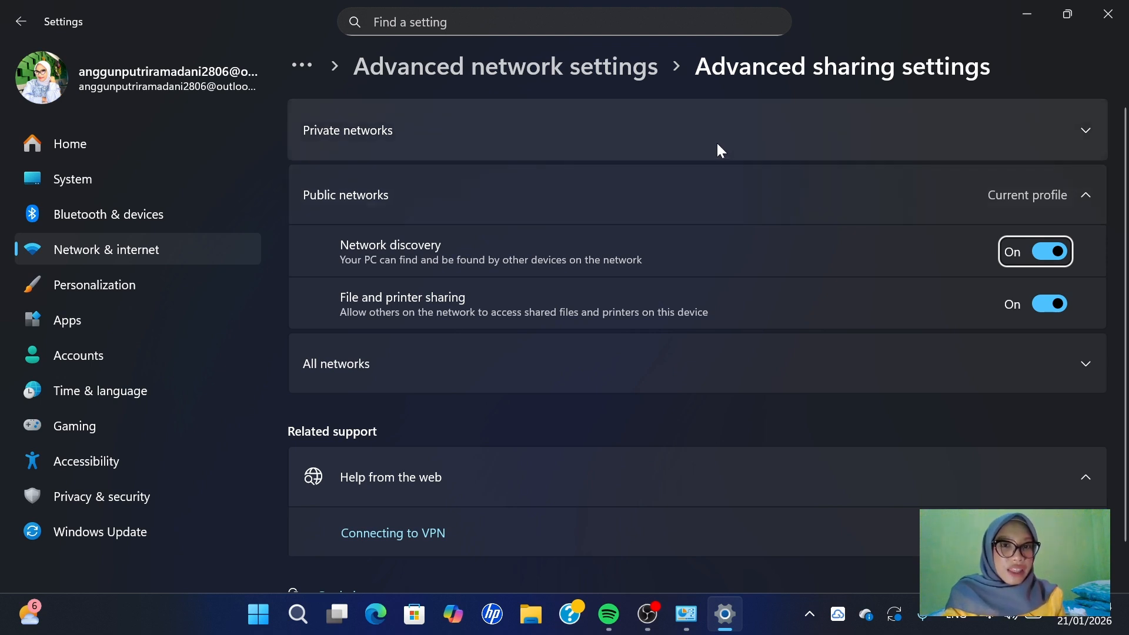
left_click(1086, 132)
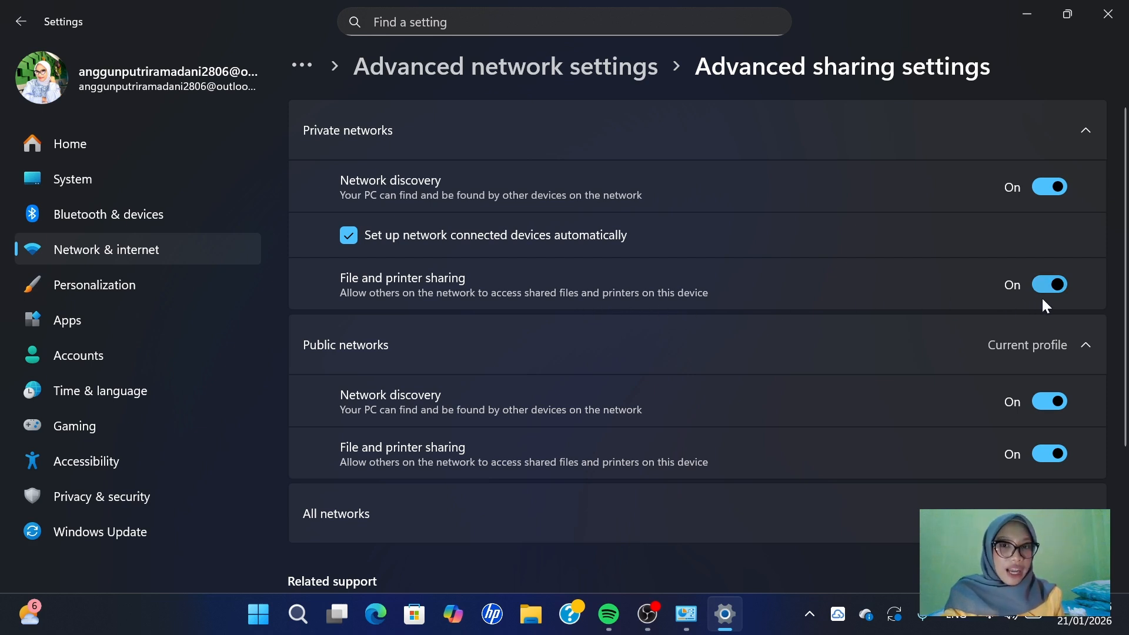
scroll(941, 311, "down", 1)
scroll(940, 314, "up", 1)
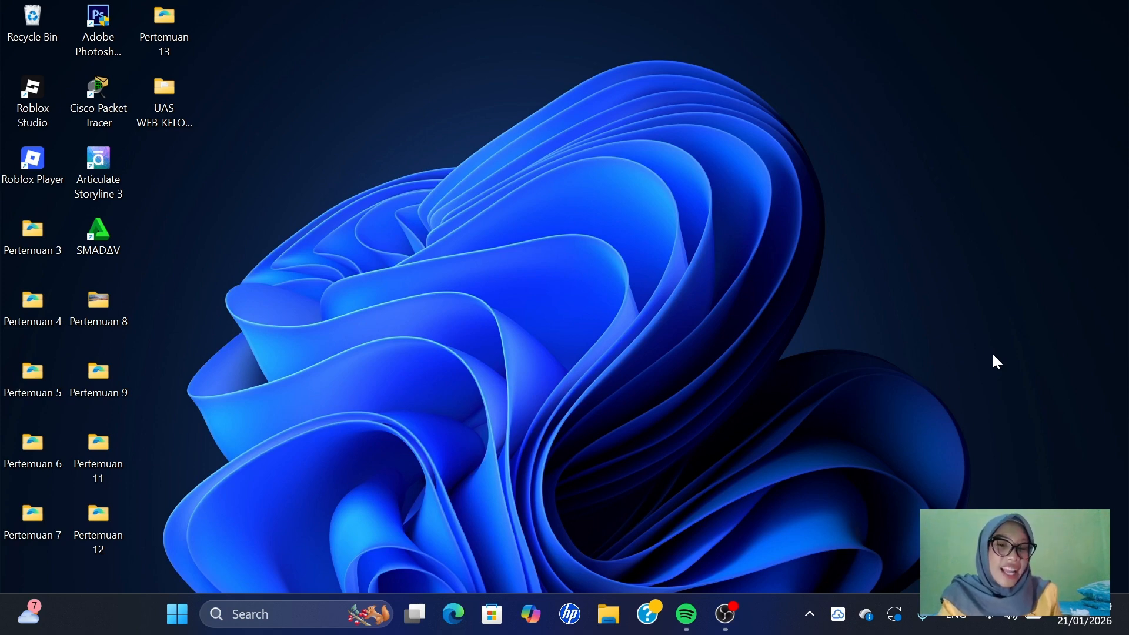
- Display the sharing settings in the properties of the SHARE INI! folder stored in Downloads
left_click(607, 614)
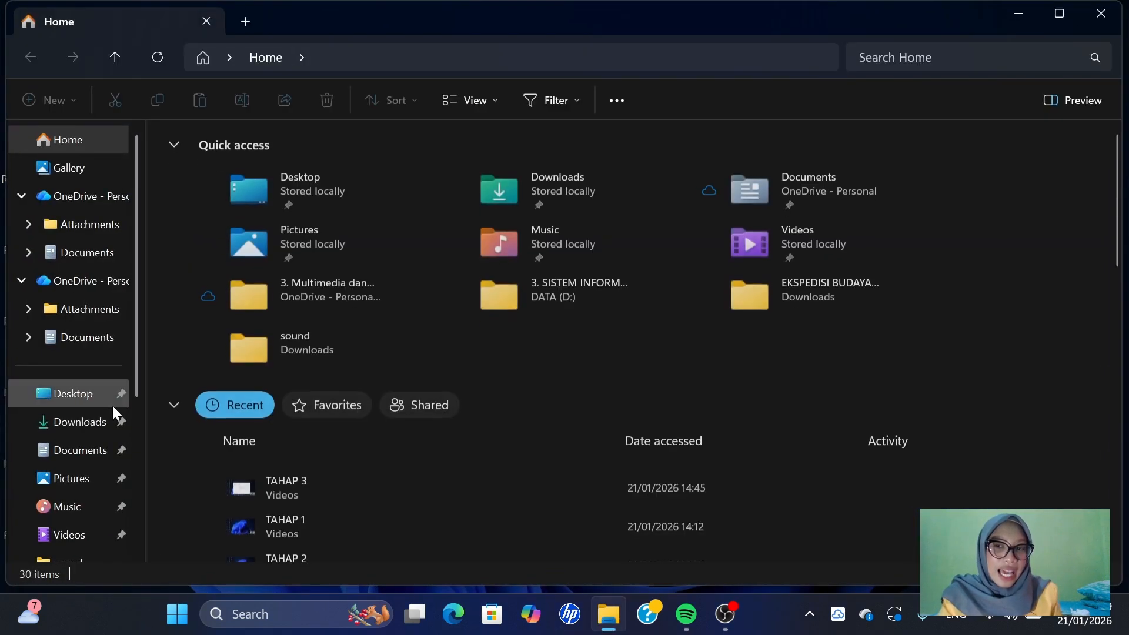
left_click(65, 425)
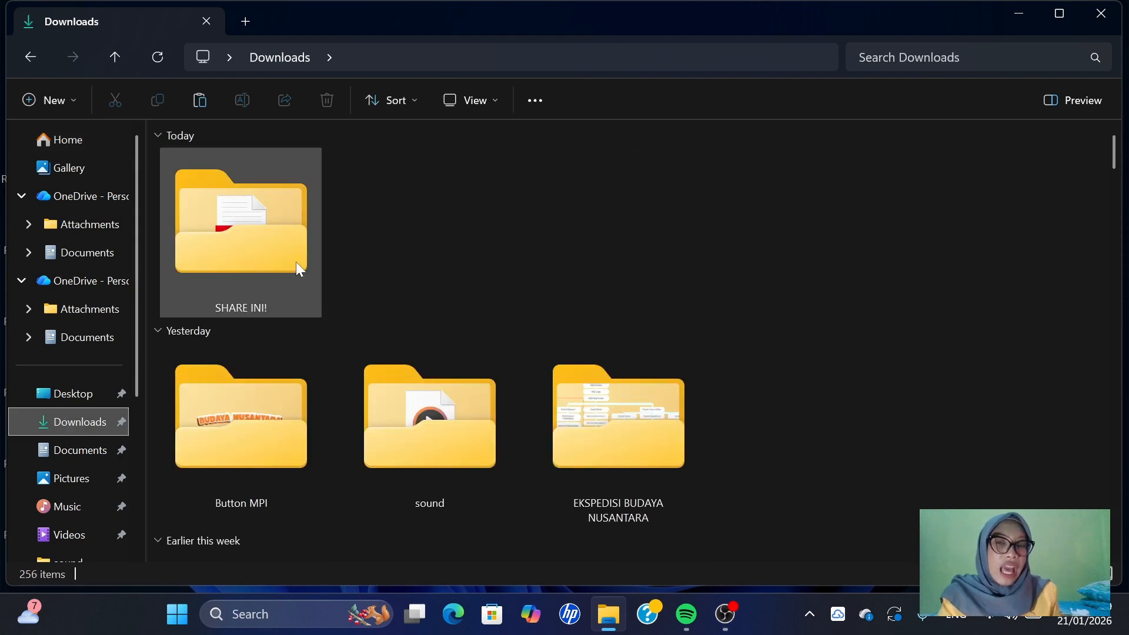
right_click(239, 248)
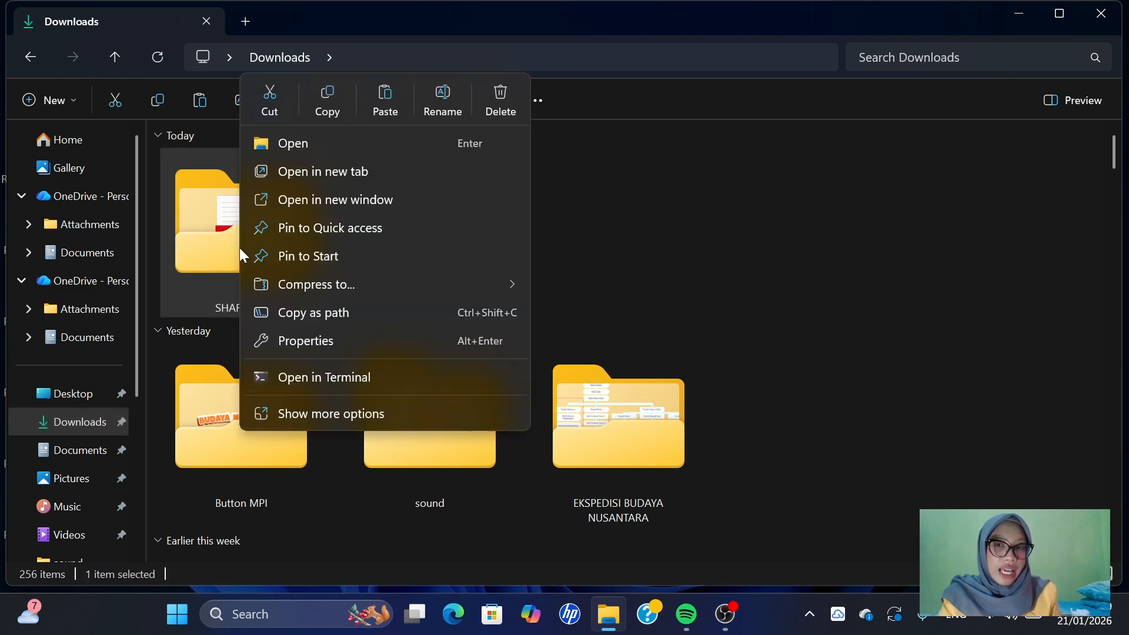
left_click(317, 339)
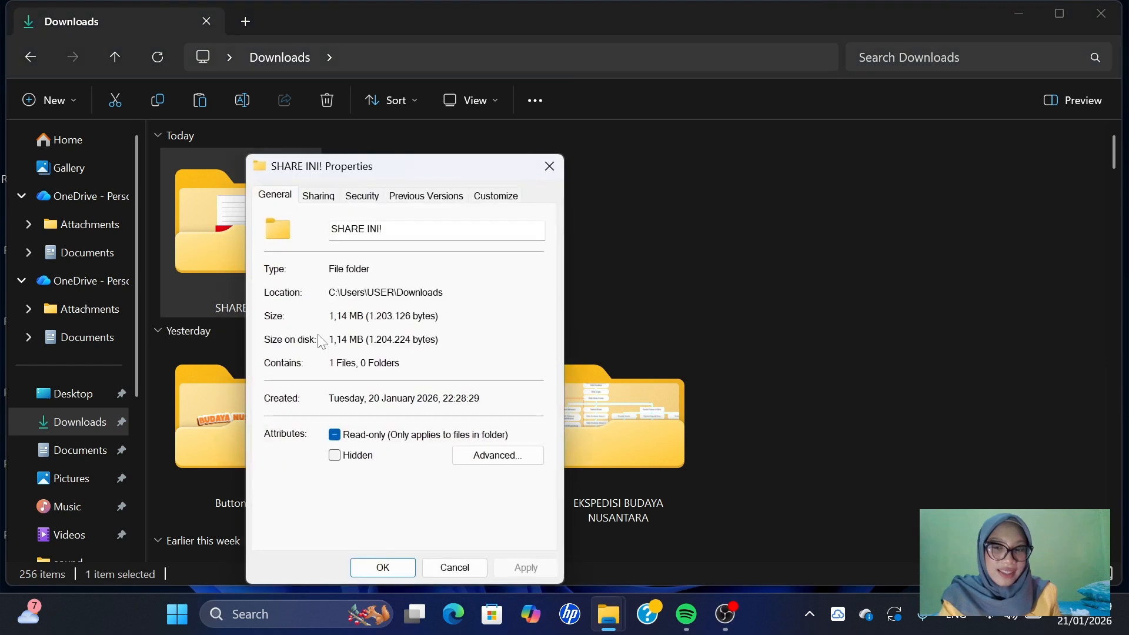
left_click(312, 198)
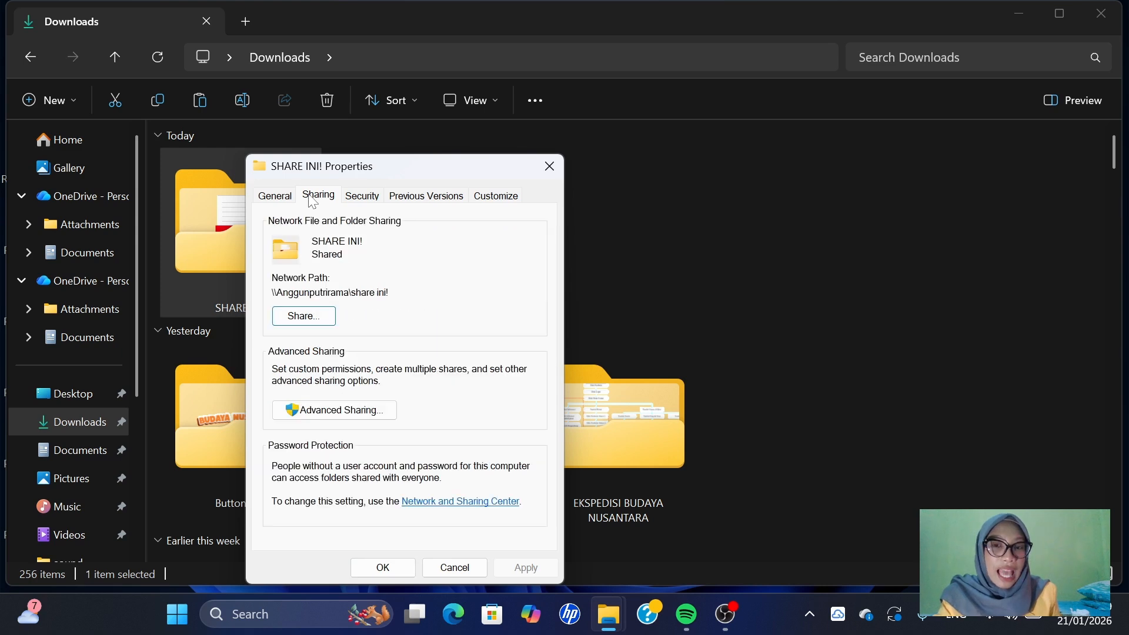
- Choose Everyone as the group to share the SHARE INI! folder with and complete its network sharing
left_click(325, 317)
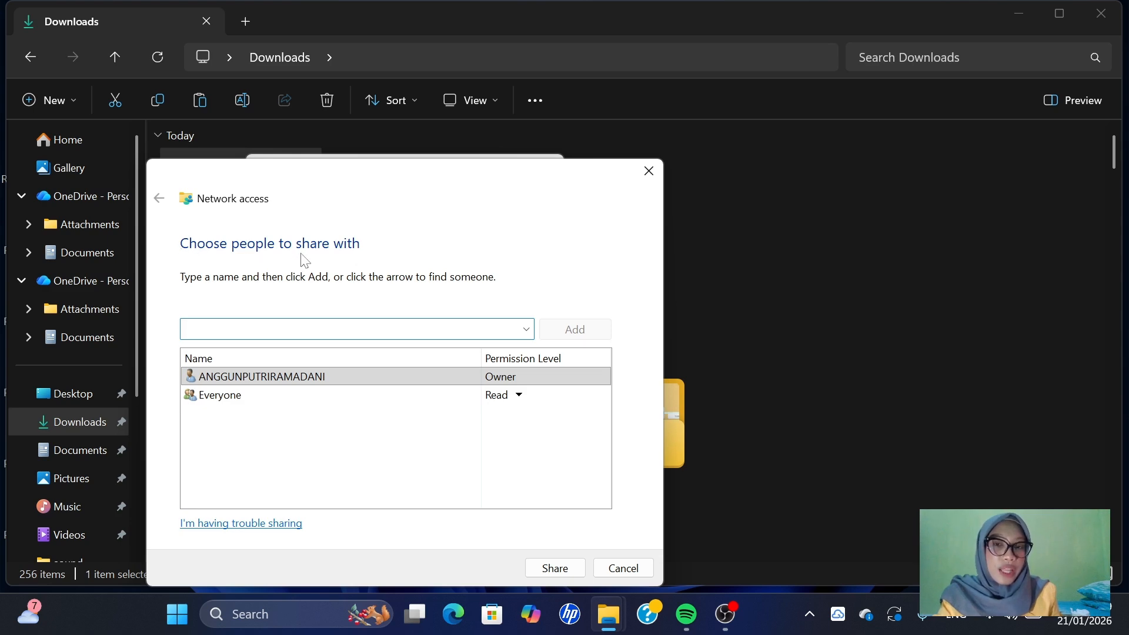
left_click(526, 329)
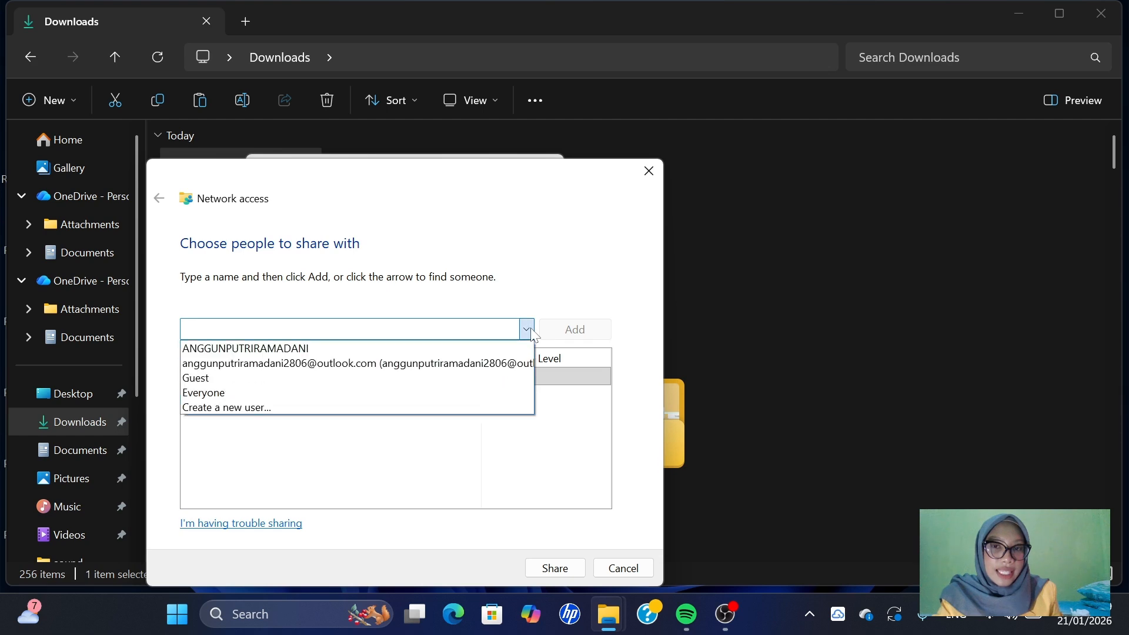
left_click(403, 393)
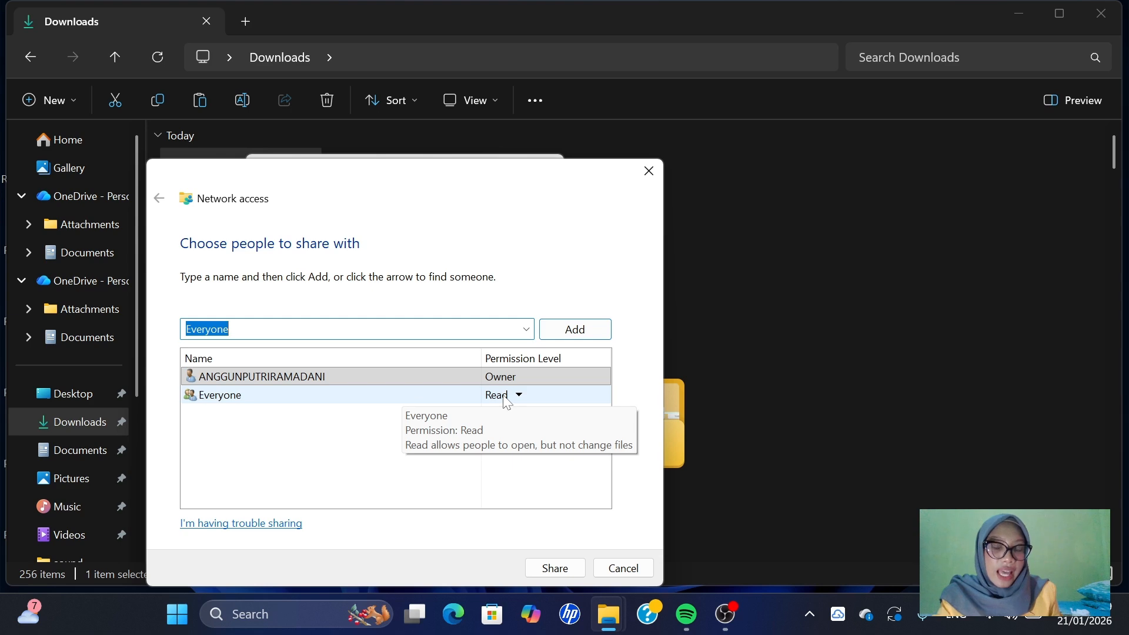
left_click(556, 568)
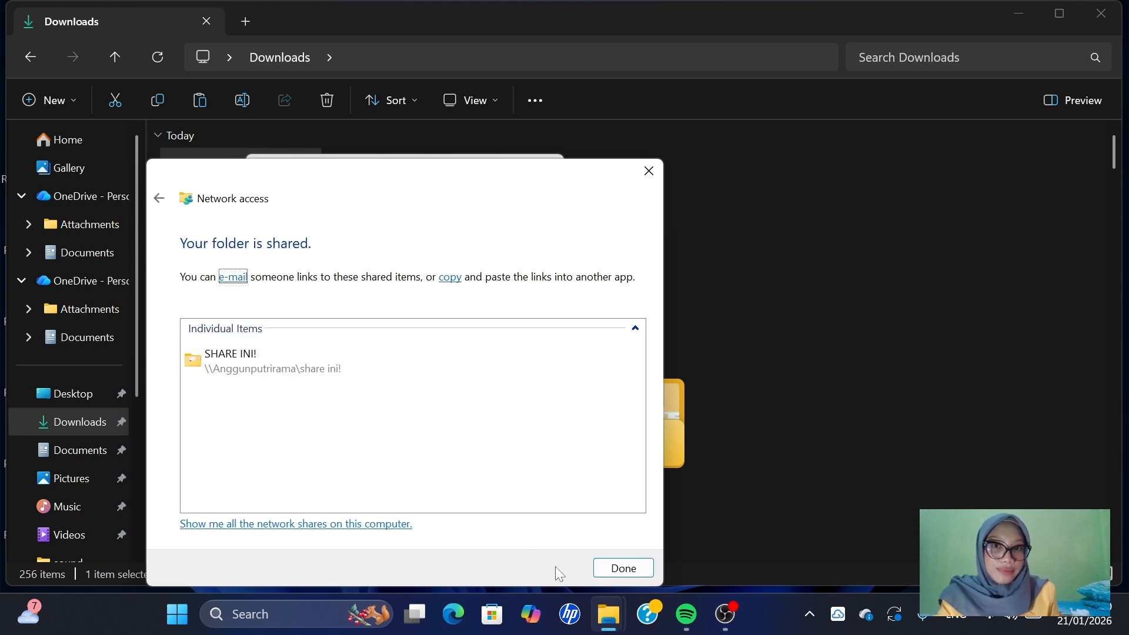
left_click(620, 568)
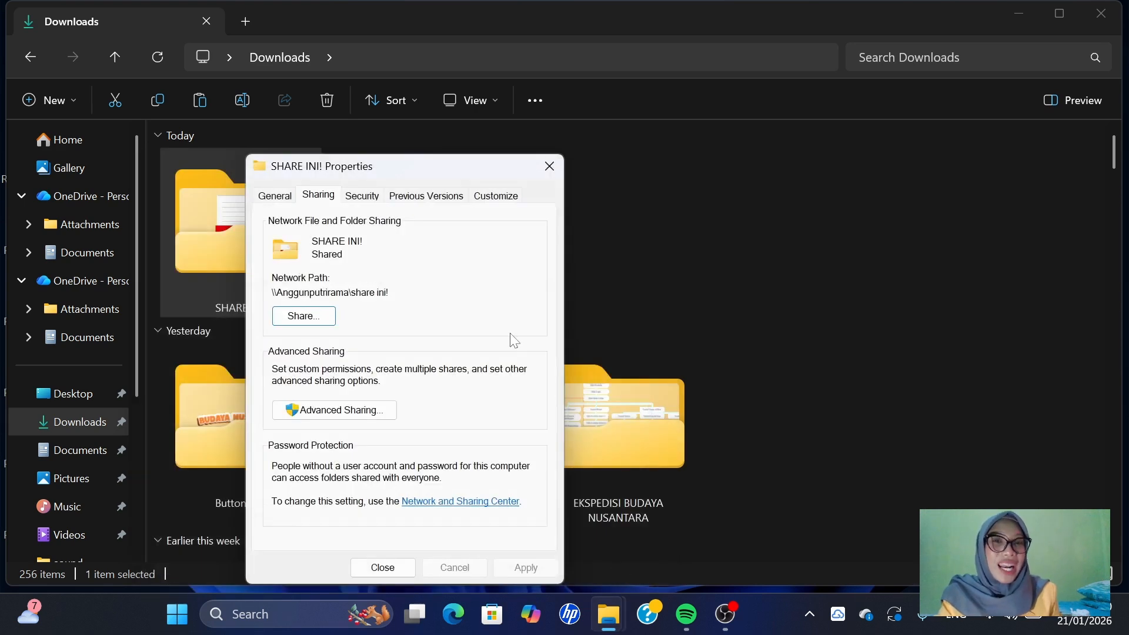
- In the advanced sharing permissions of SHARE INI!, allow Everyone Change and Read, leaving Full Control unchecked
left_click(361, 414)
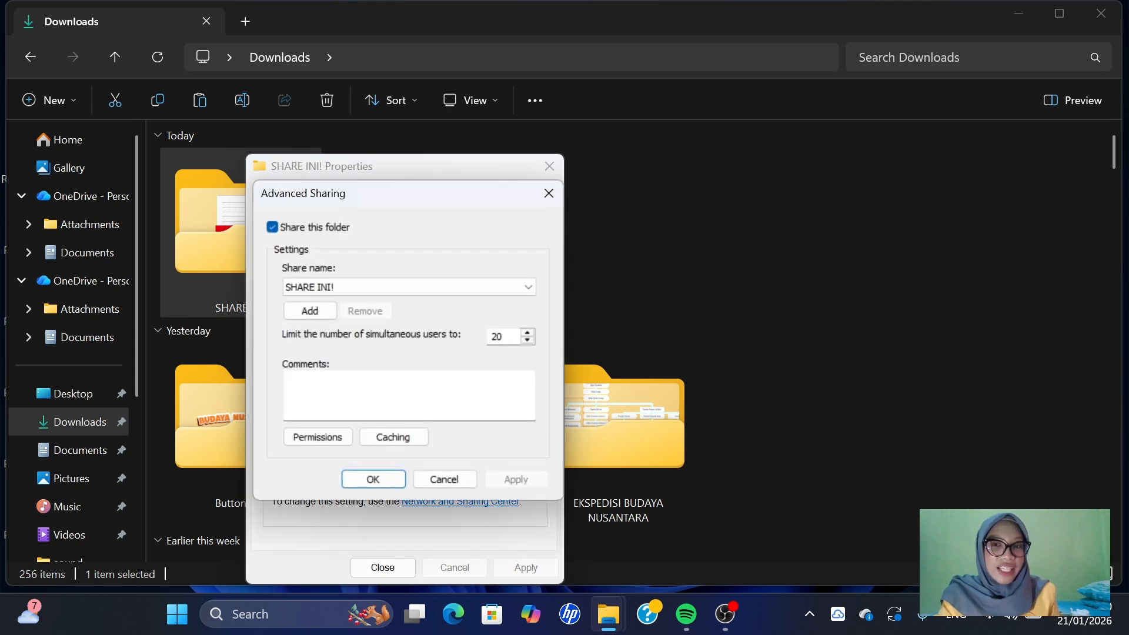
left_click(321, 435)
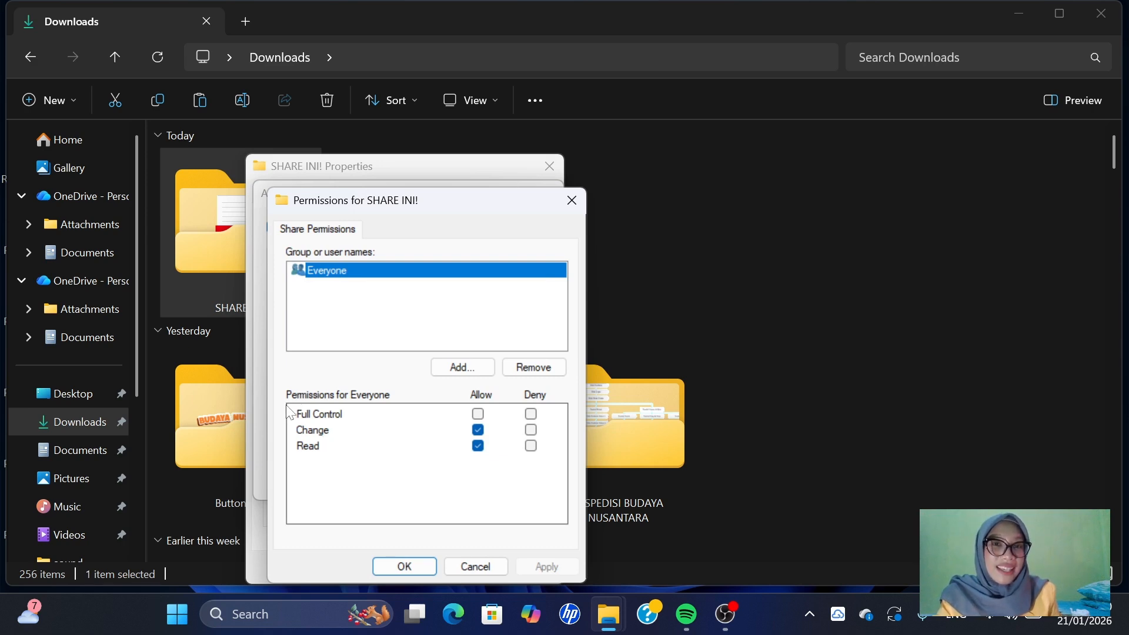
left_click(478, 429)
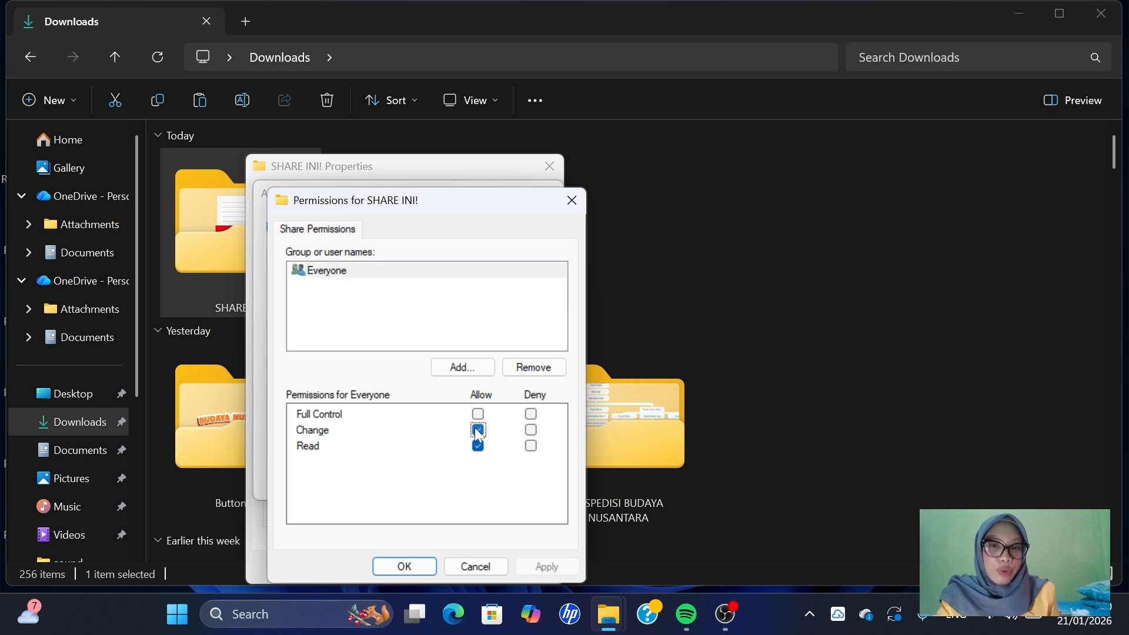
left_click(478, 430)
left_click(478, 445)
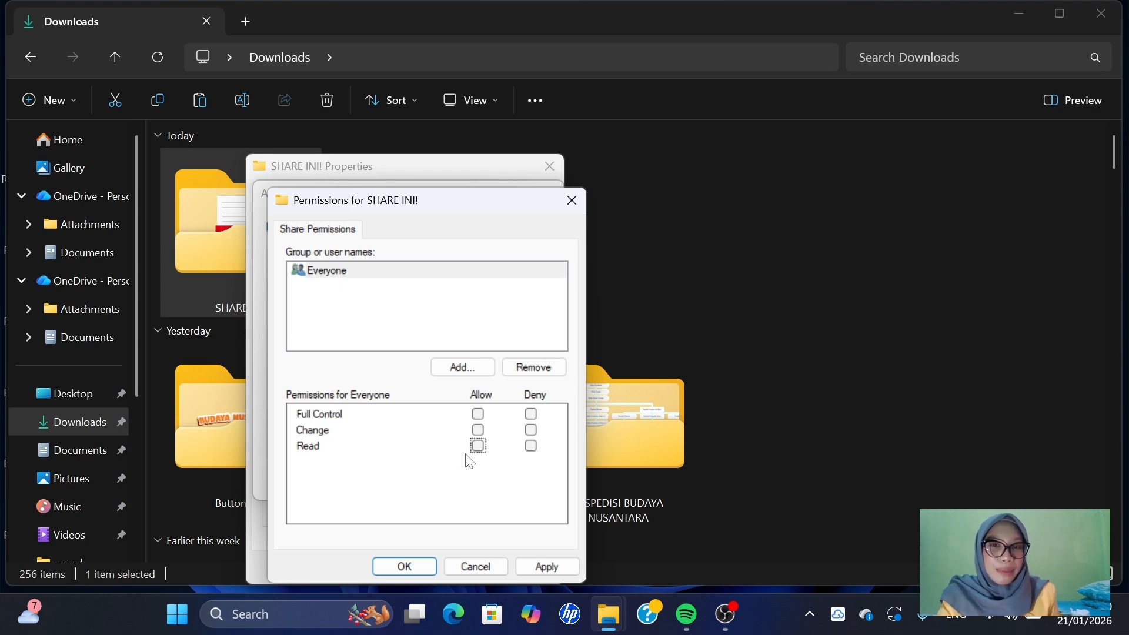
left_click(478, 446)
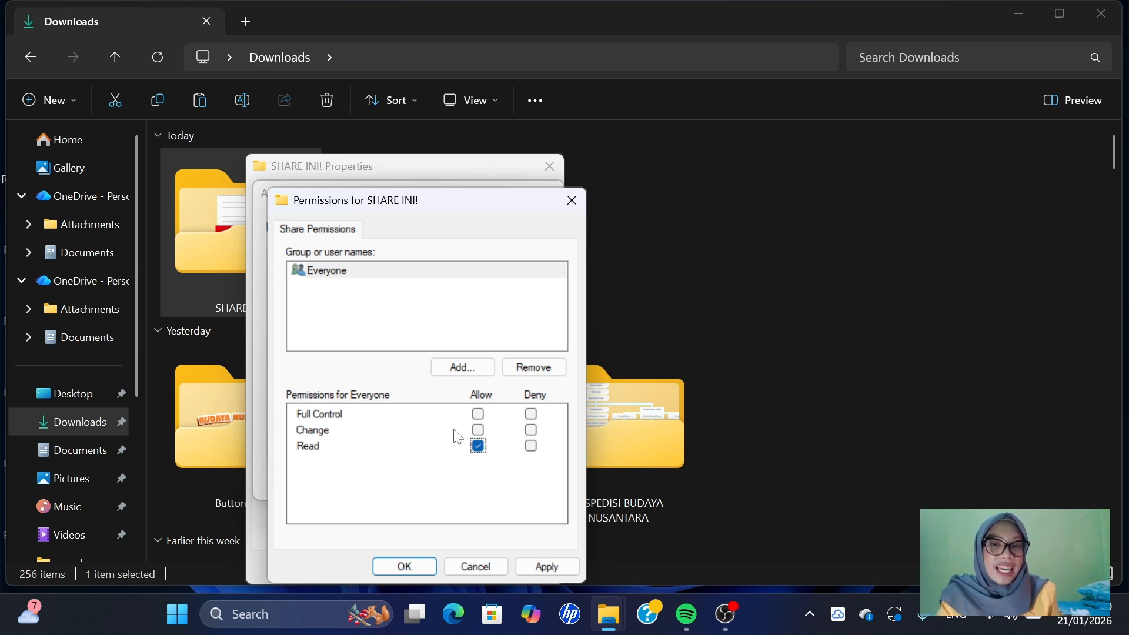
left_click(475, 430)
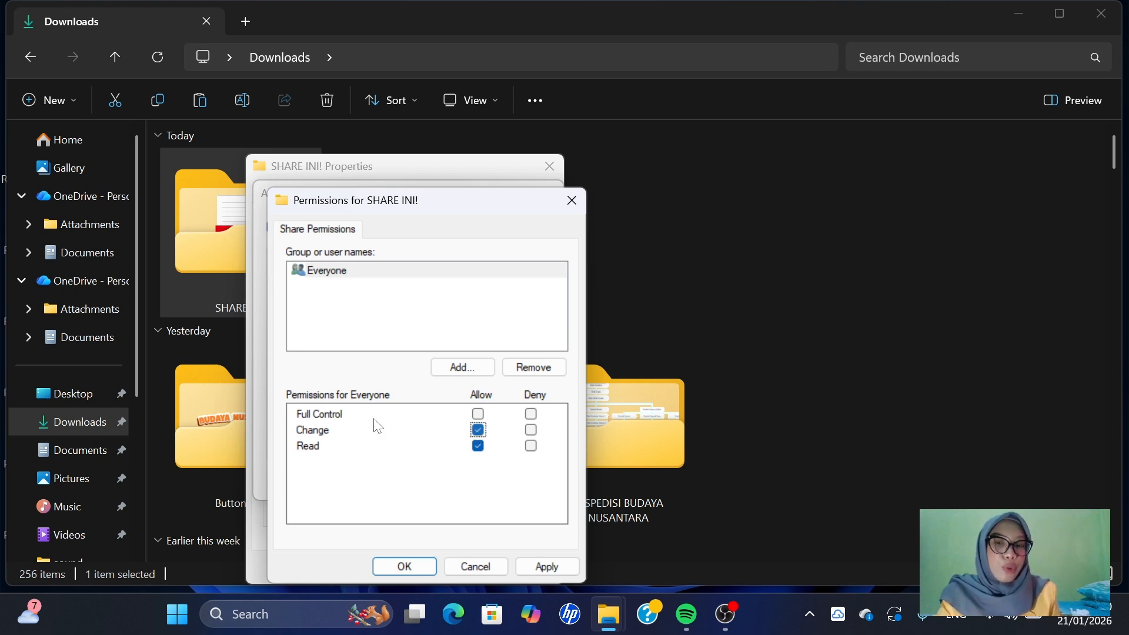
left_click(478, 413)
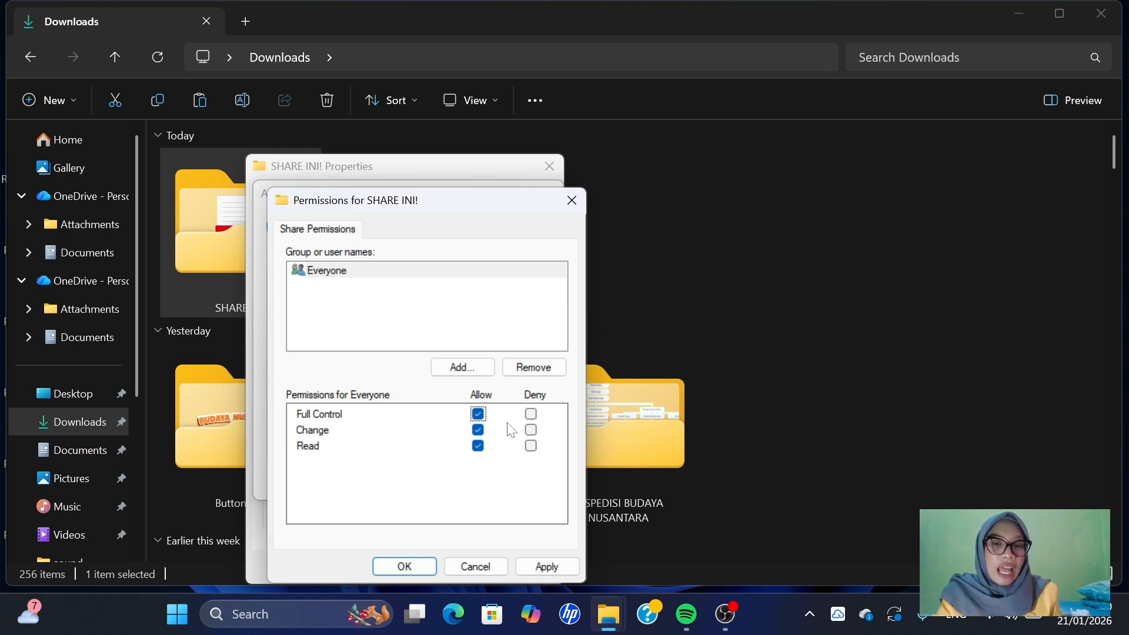
left_click(478, 414)
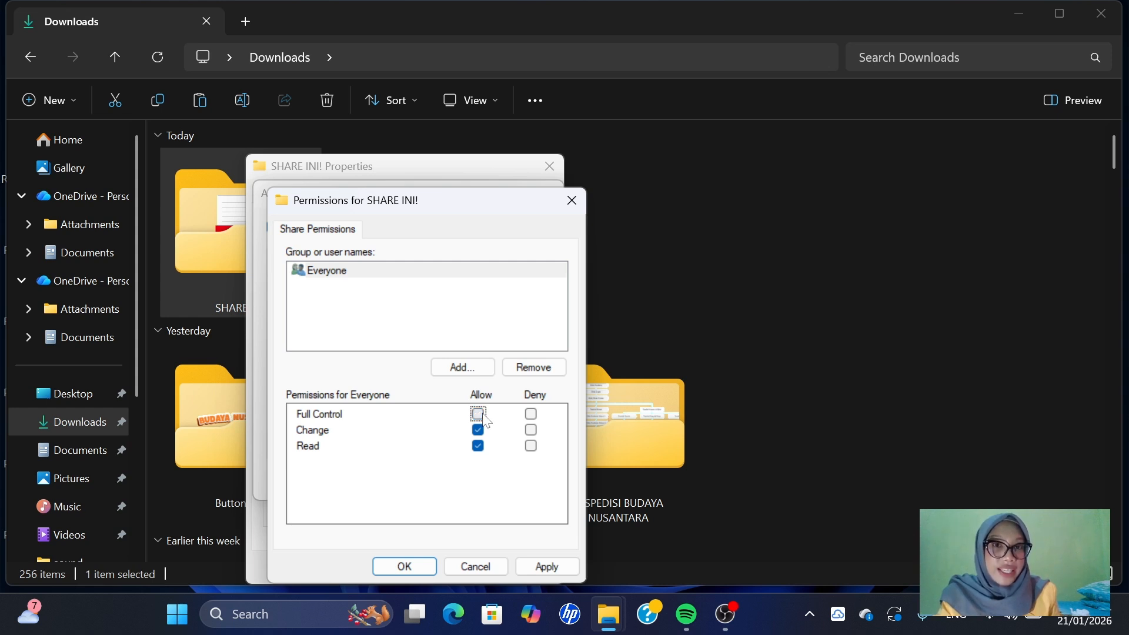
- Apply the share permissions and the advanced sharing settings, and close the SHARE INI! folder's properties
left_click(548, 564)
left_click(404, 566)
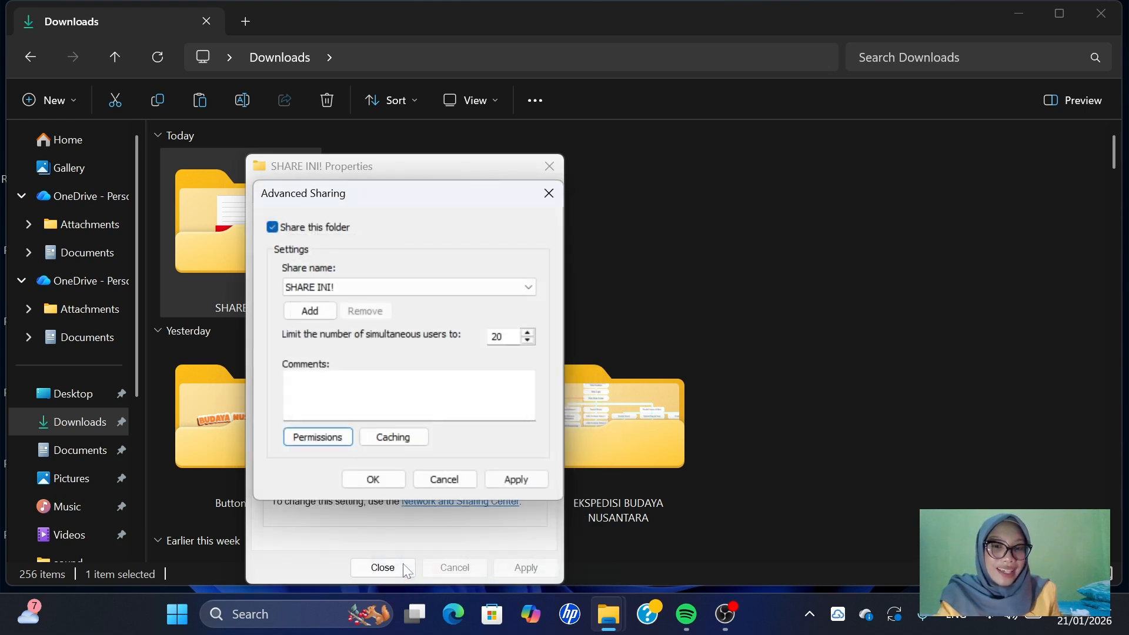
left_click(509, 478)
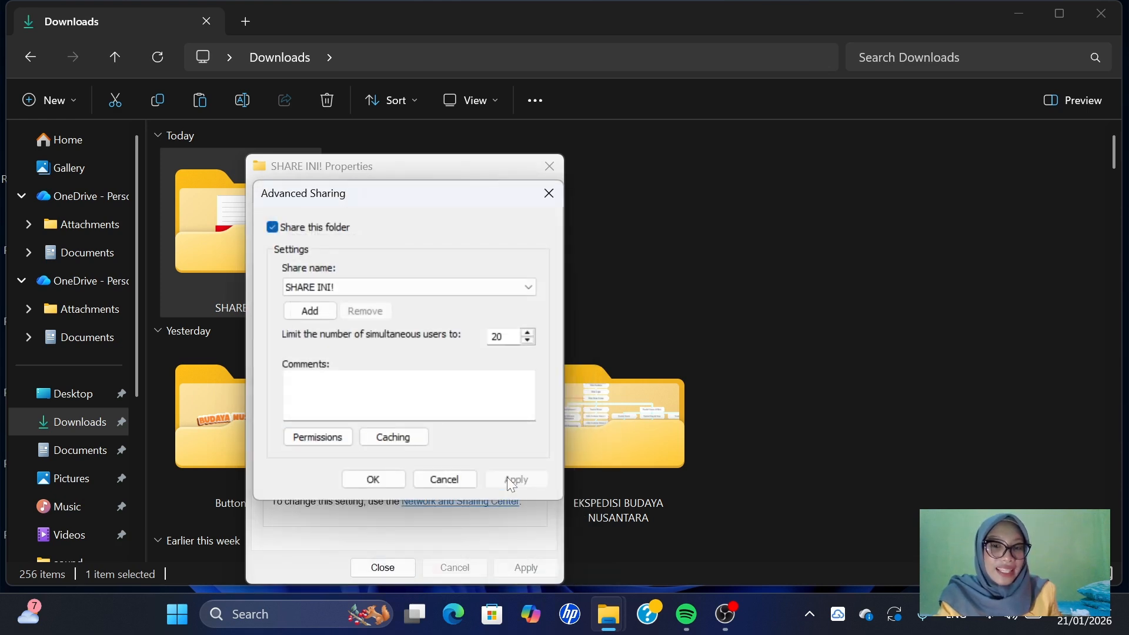
left_click(394, 481)
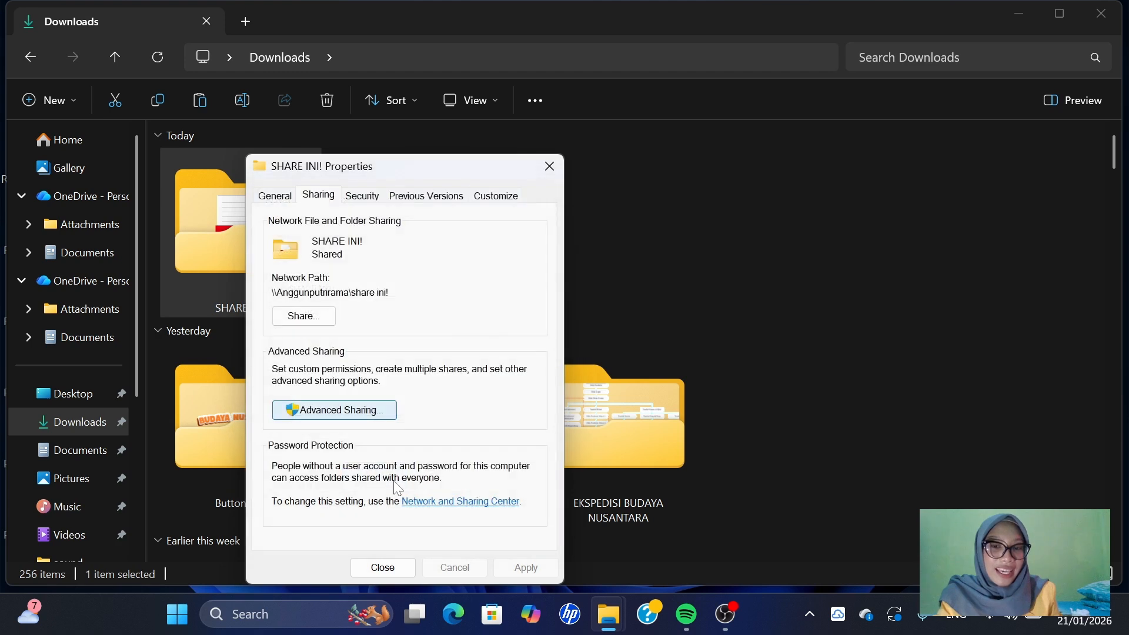
left_click(383, 567)
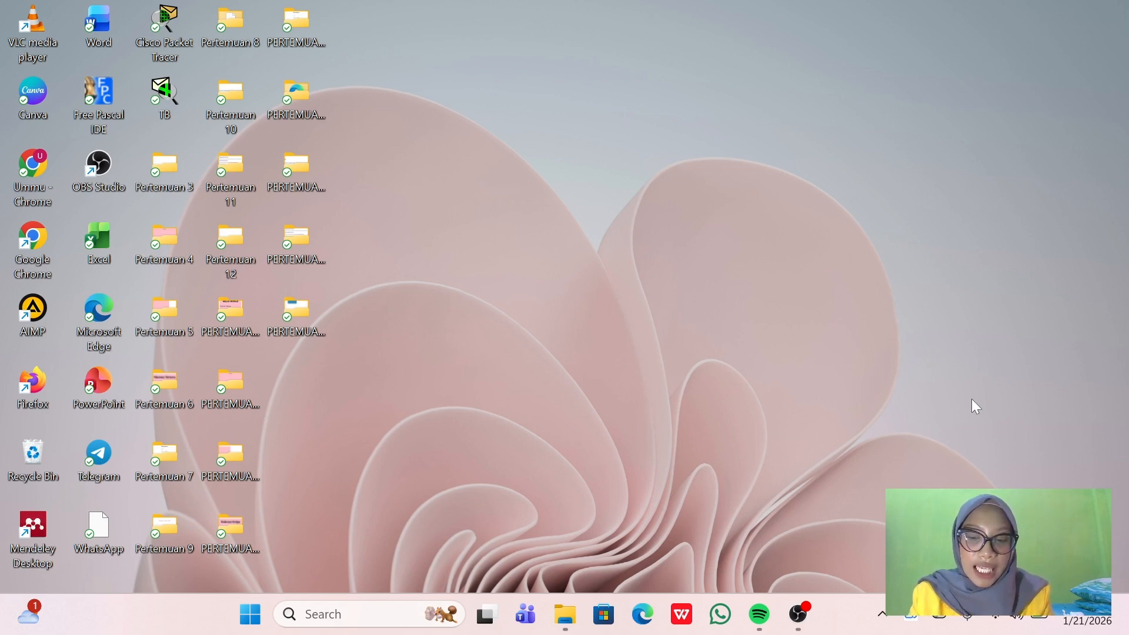
- On the second computer, re-enter the sharing computer's name after \\ in the Run dialog and open its network location
key("super+r")
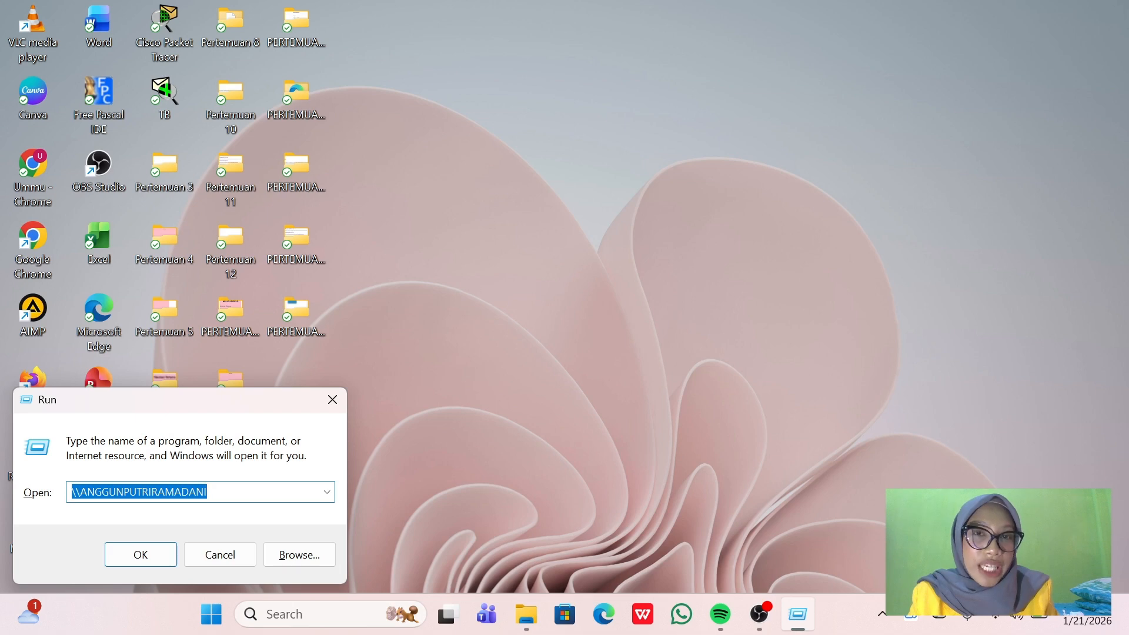
key("Right")
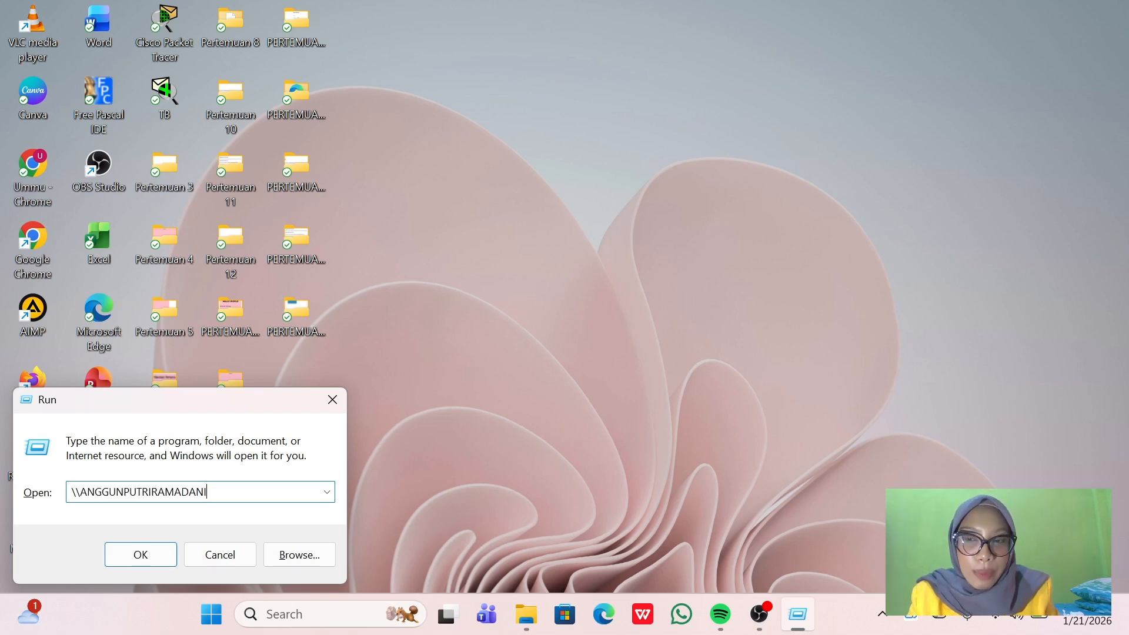
key("shift+Left")
key("shift+Left")
key("shift+Left")
key("shift+Left")
key("shift+Left")
key("shift+Left")
key("shift+Left")
key("shift+Left")
key("shift+Left")
key("shift+Left")
key("shift+Left")
key("shift+Left")
key("shift+Left")
key("shift+Left")
key("shift+Left")
key("shift+Left")
key("shift+Left")
key("shift+Left")
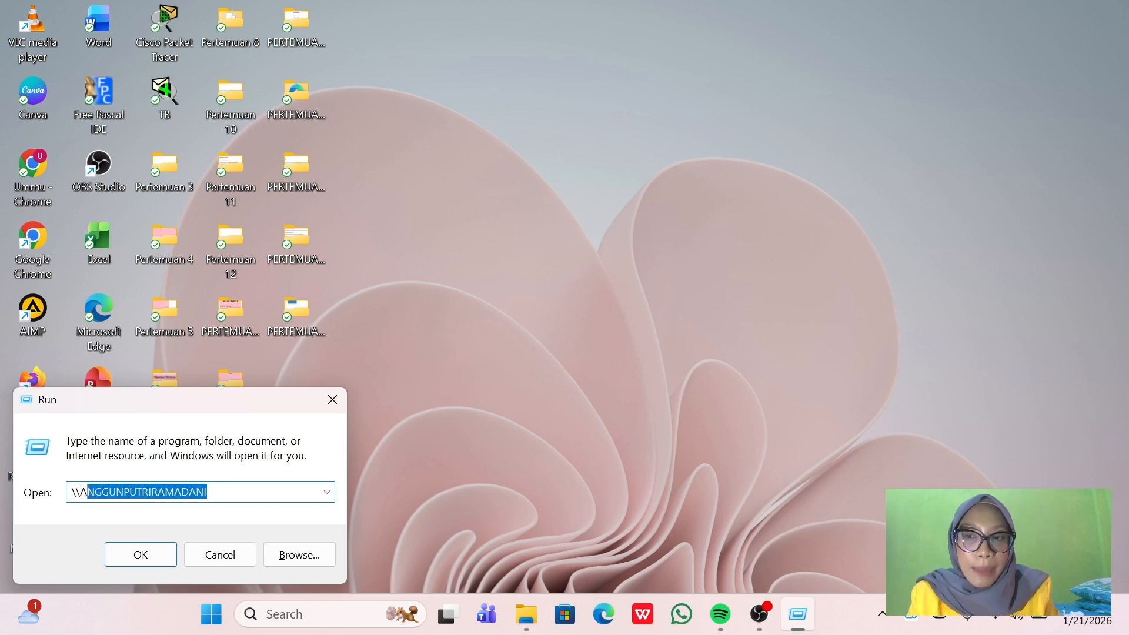
key("shift+Left")
key("ctrl+c")
key("BackSpace")
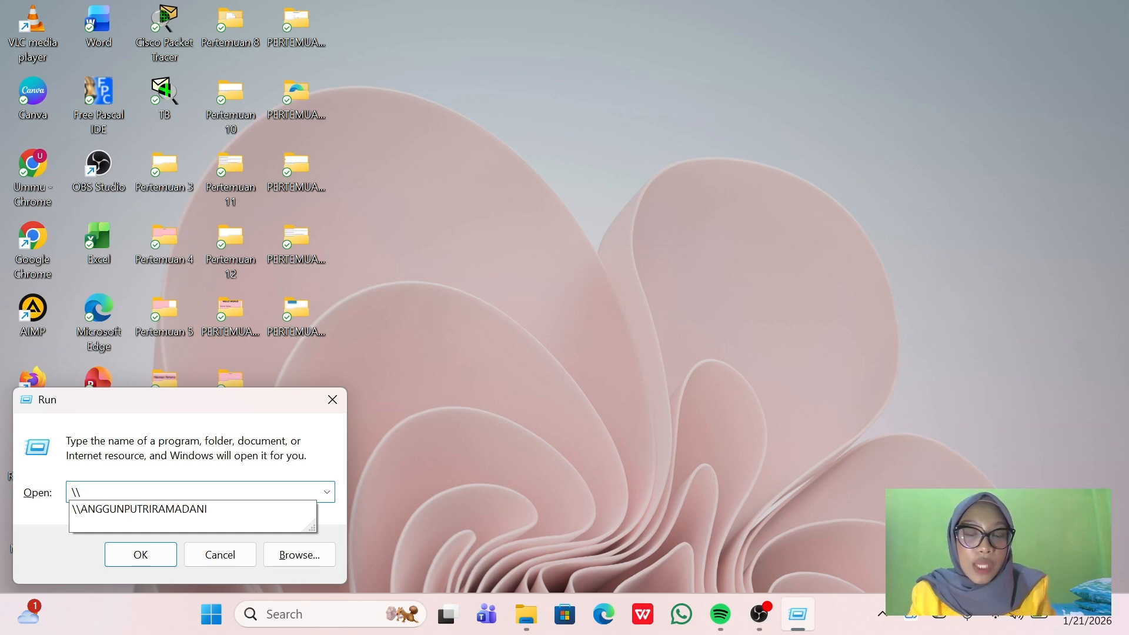
key("ctrl+v")
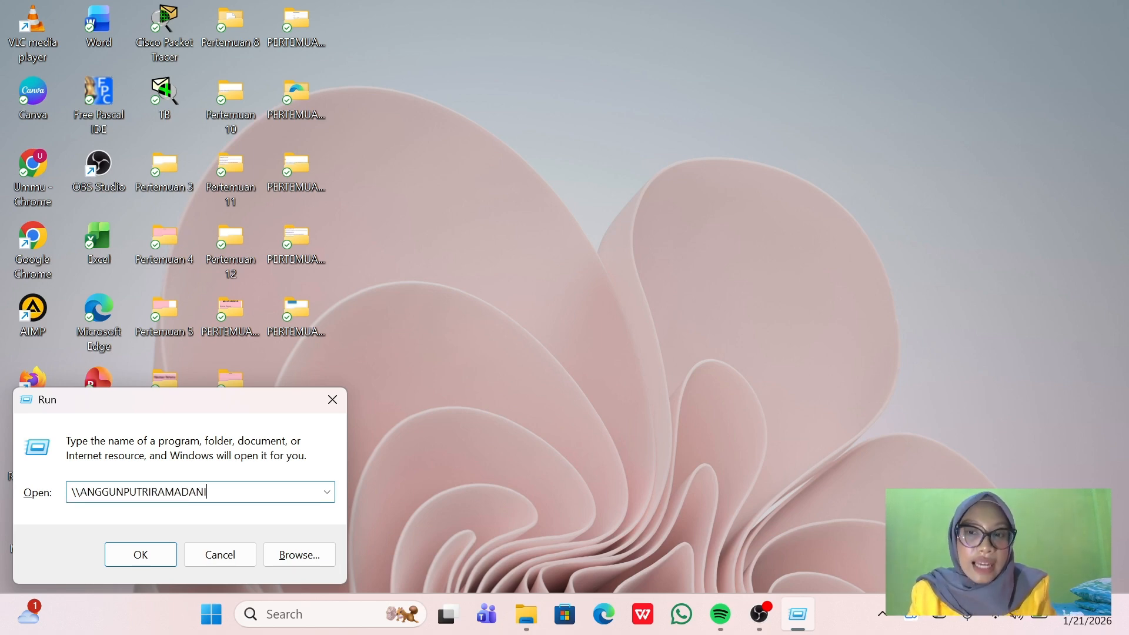
left_click(147, 556)
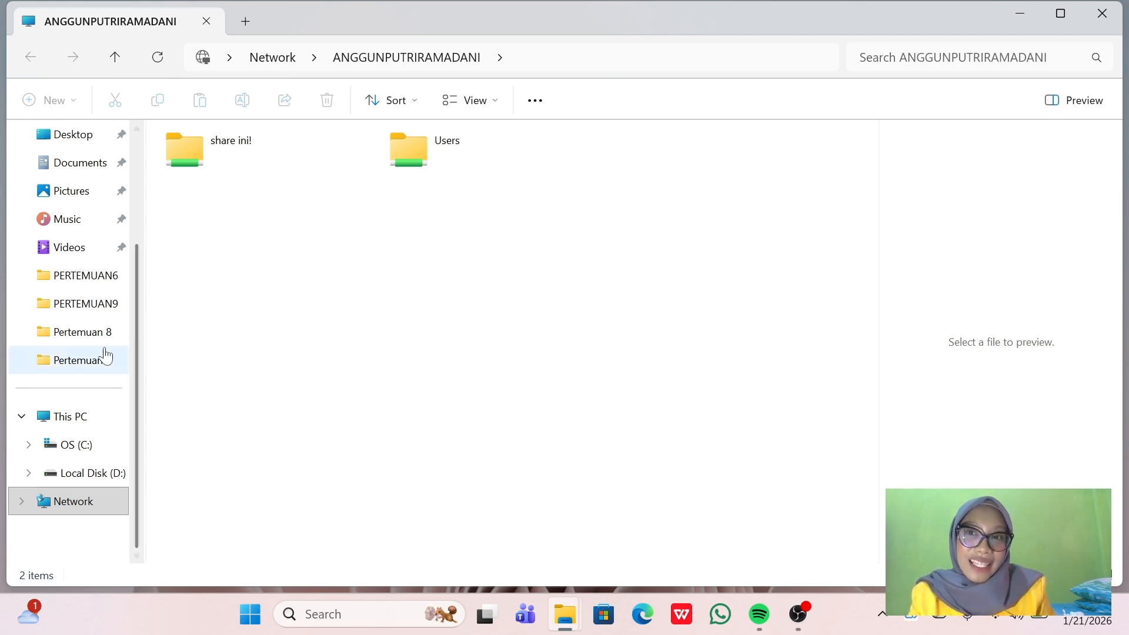
- Open the Word document inside the share ini! network folder
double_click(220, 135)
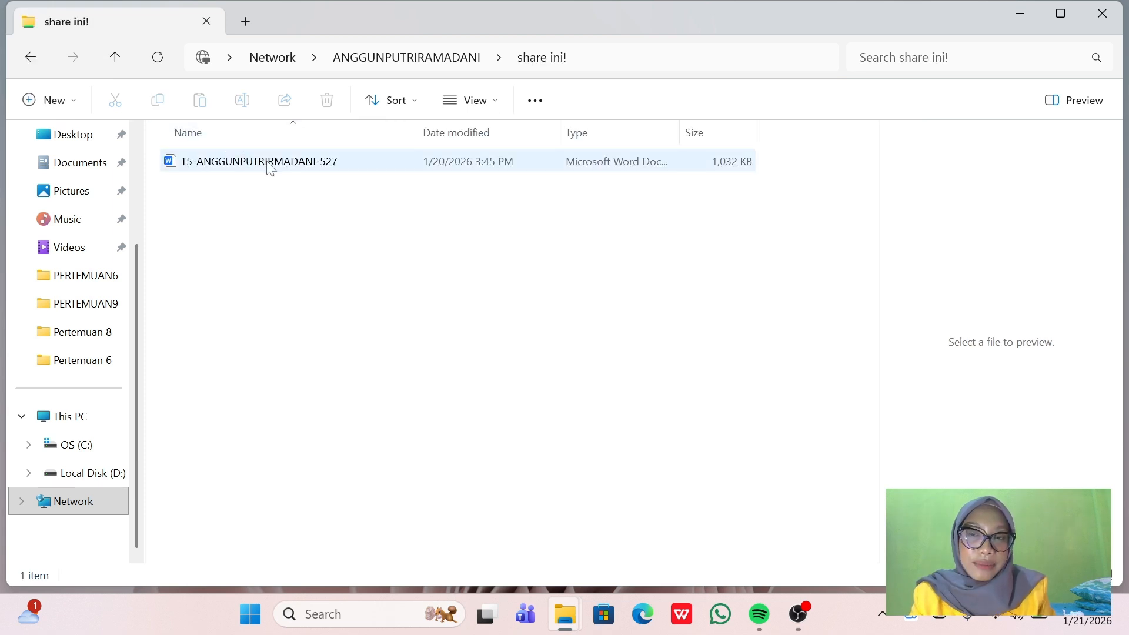
double_click(294, 164)
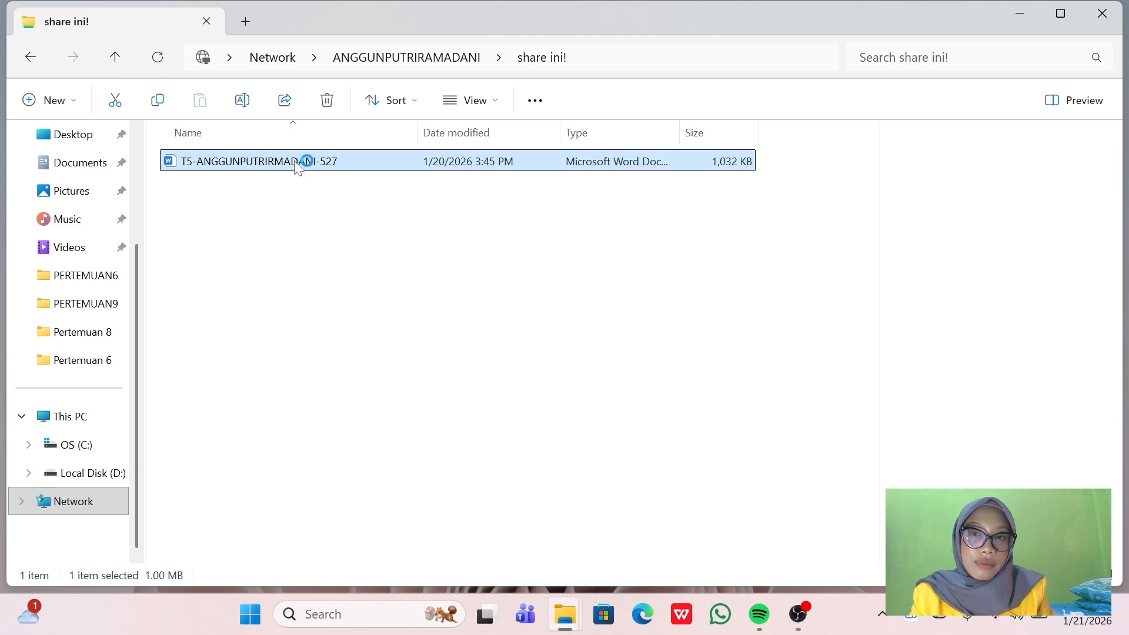